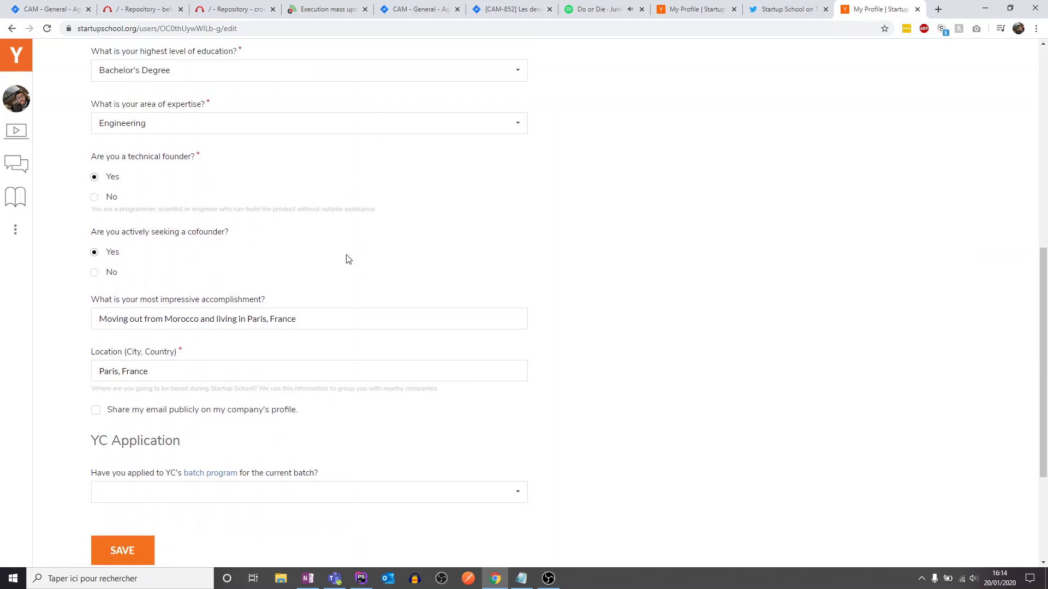
Answer the question about applying to YC's current batch with "Not yet, but I'm planning on it."
scroll(346, 257, "up", 1)
left_click(323, 354)
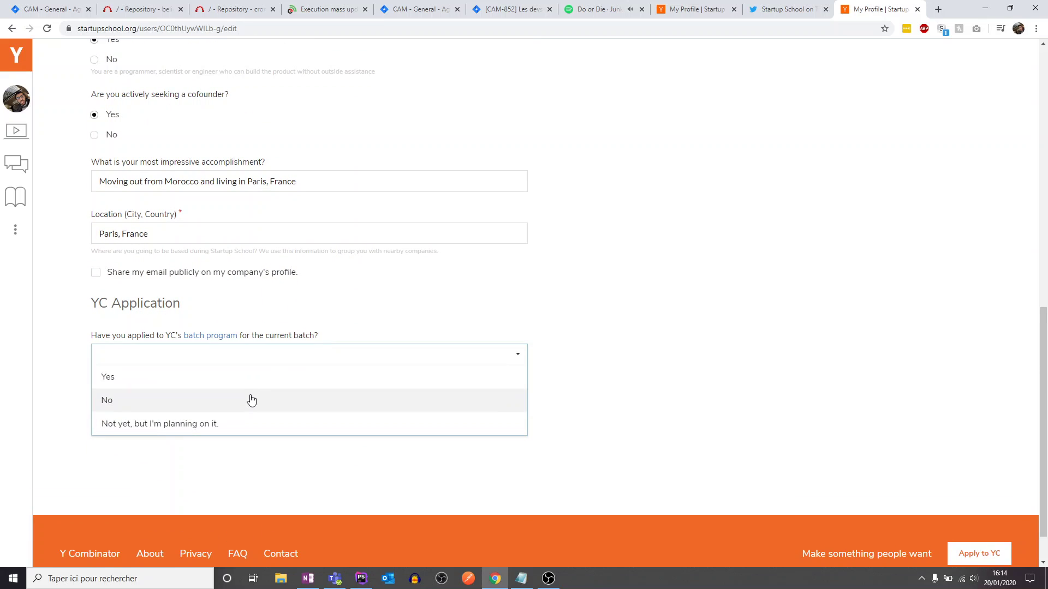
left_click(233, 424)
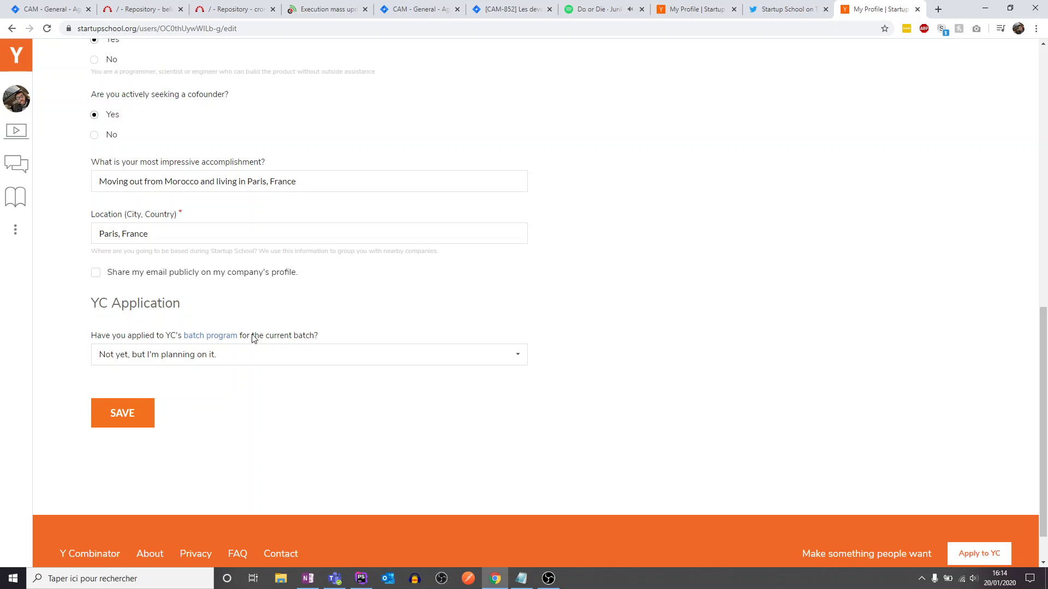
Set the answer about applying to YC's current batch to No and save the profile
scroll(221, 343, "up", 1)
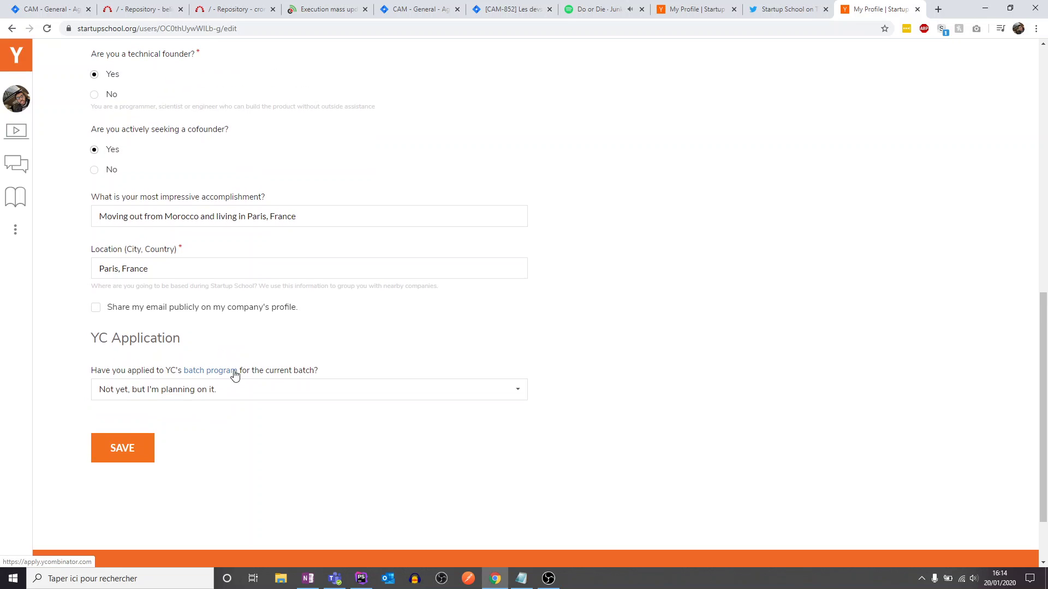
left_click(238, 388)
left_click(194, 432)
scroll(340, 304, "up", 1)
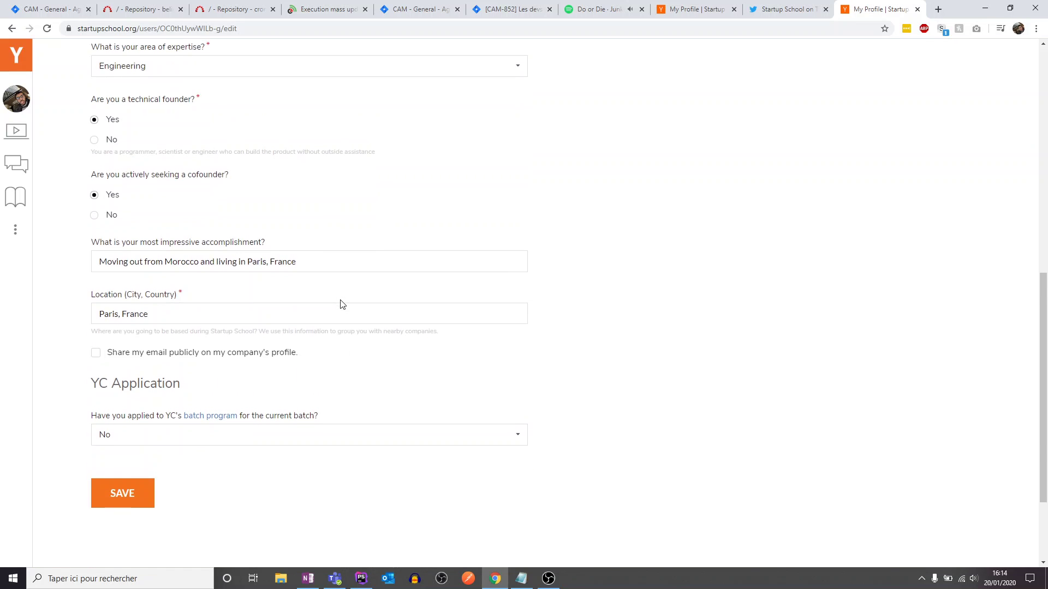
scroll(339, 302, "up", 6)
scroll(181, 376, "down", 9)
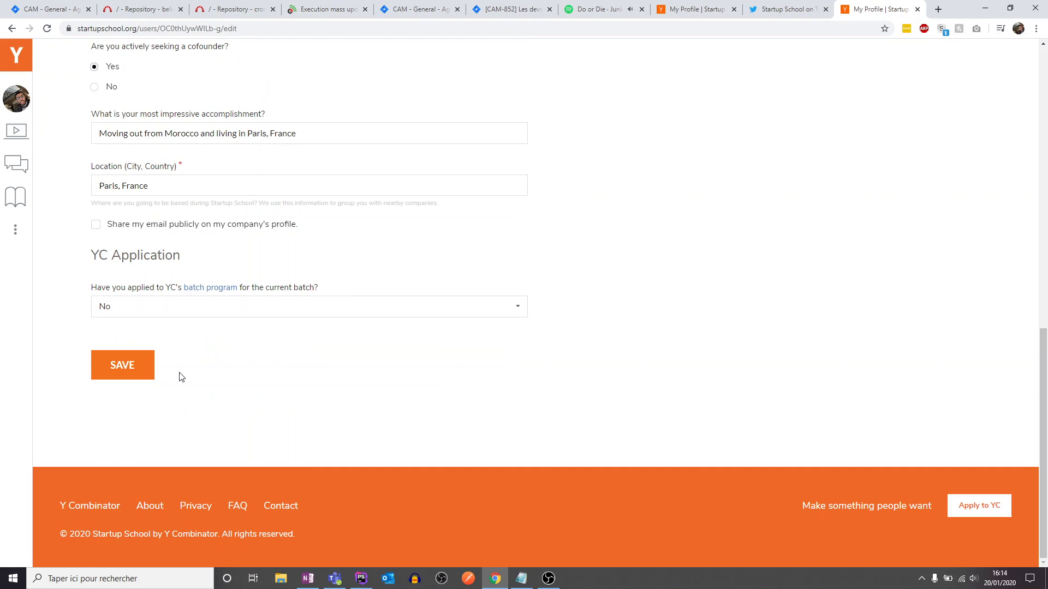
left_click(114, 375)
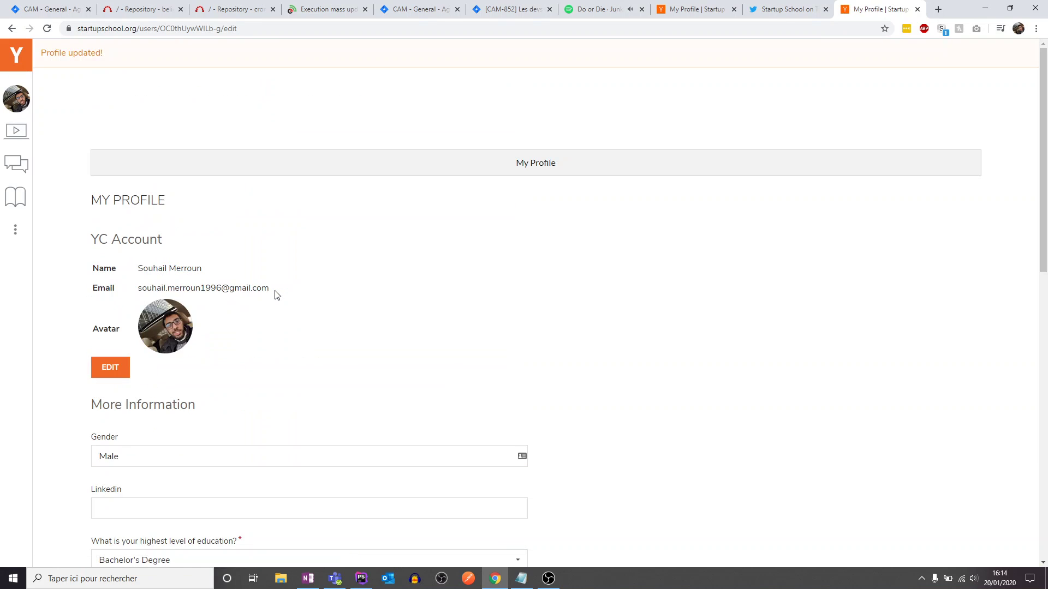
Go to the Lessons section of Startup School from the profile page
scroll(338, 304, "down", 12)
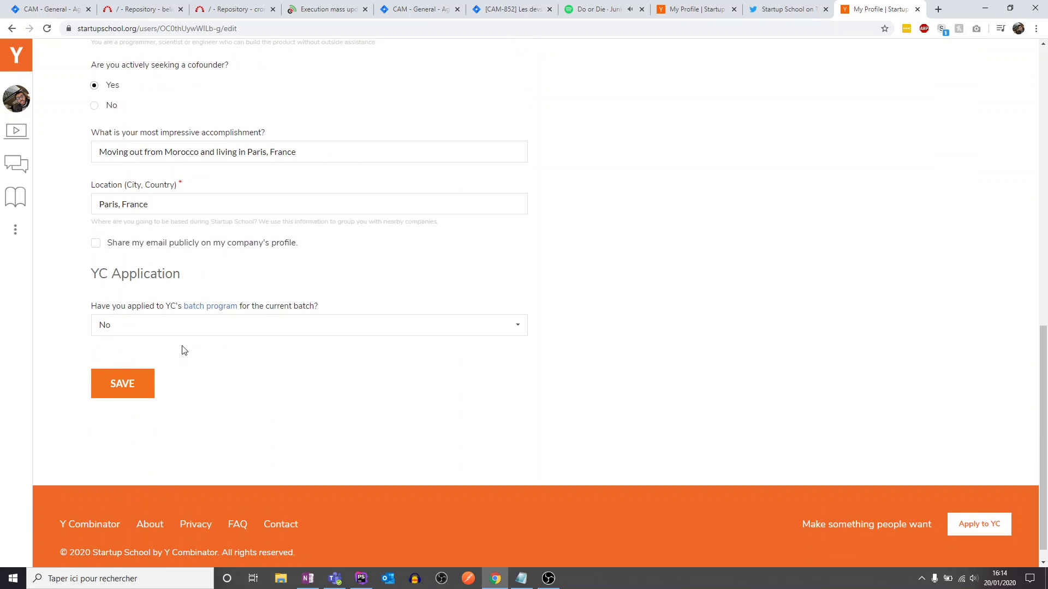
mouse_move(16, 164)
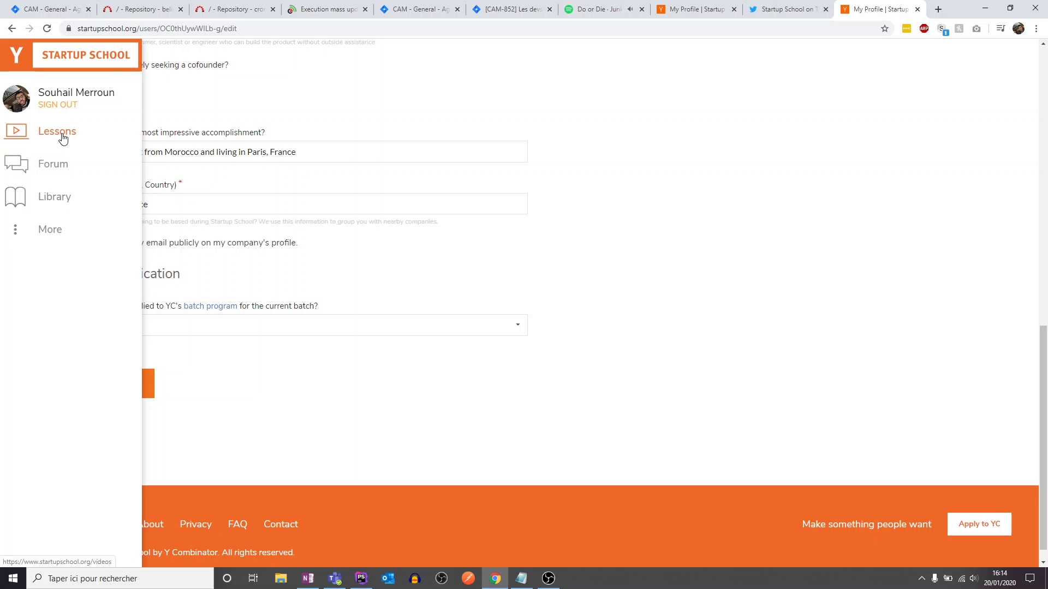
scroll(52, 140, "up", 12)
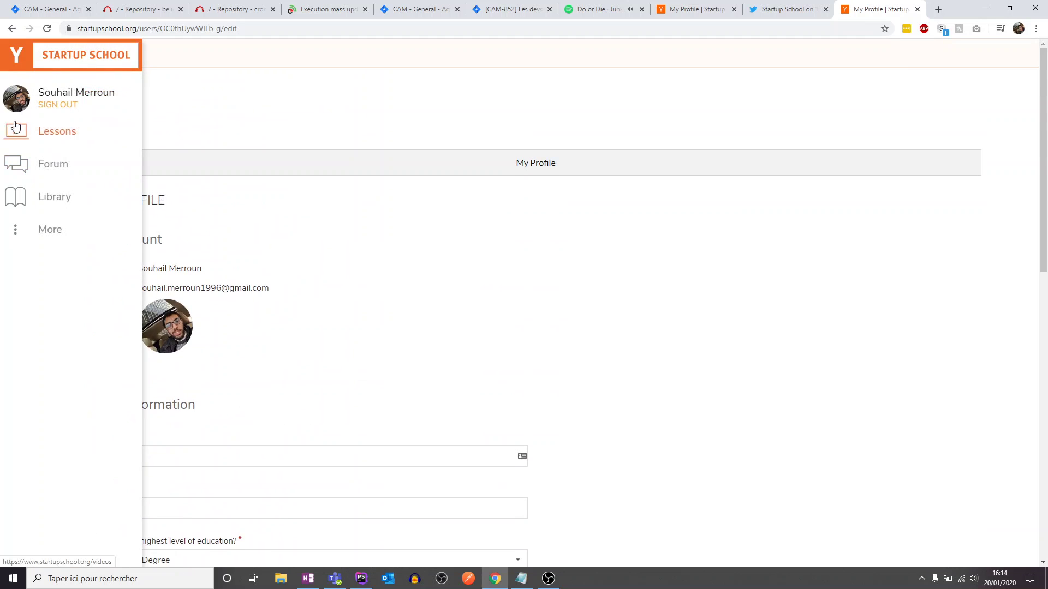
left_click(15, 128)
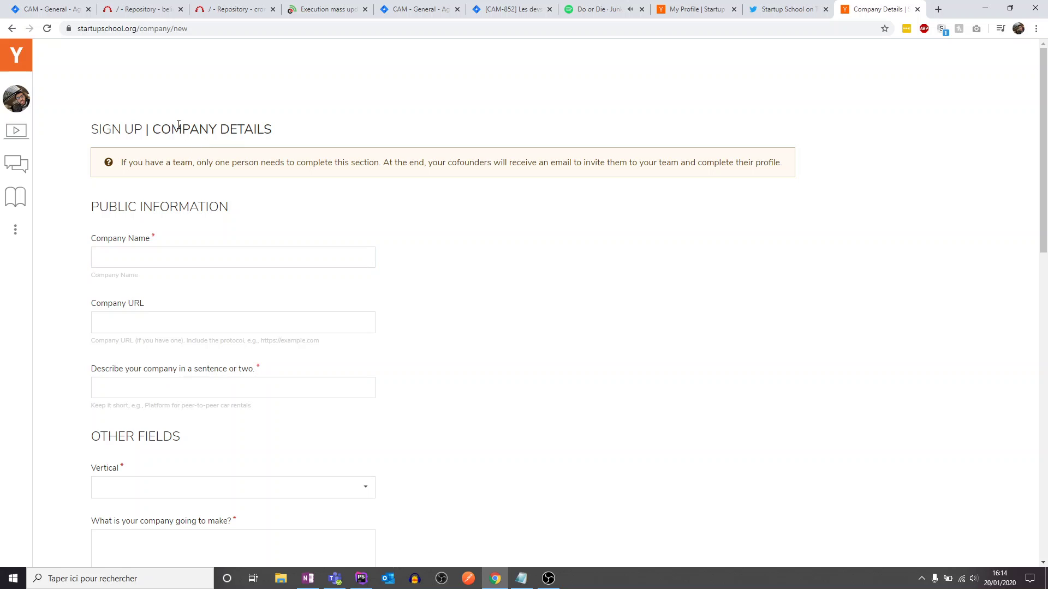
Examine the team notice and the fields of the company details sign-up form
triple_click(178, 124)
triple_click(196, 158)
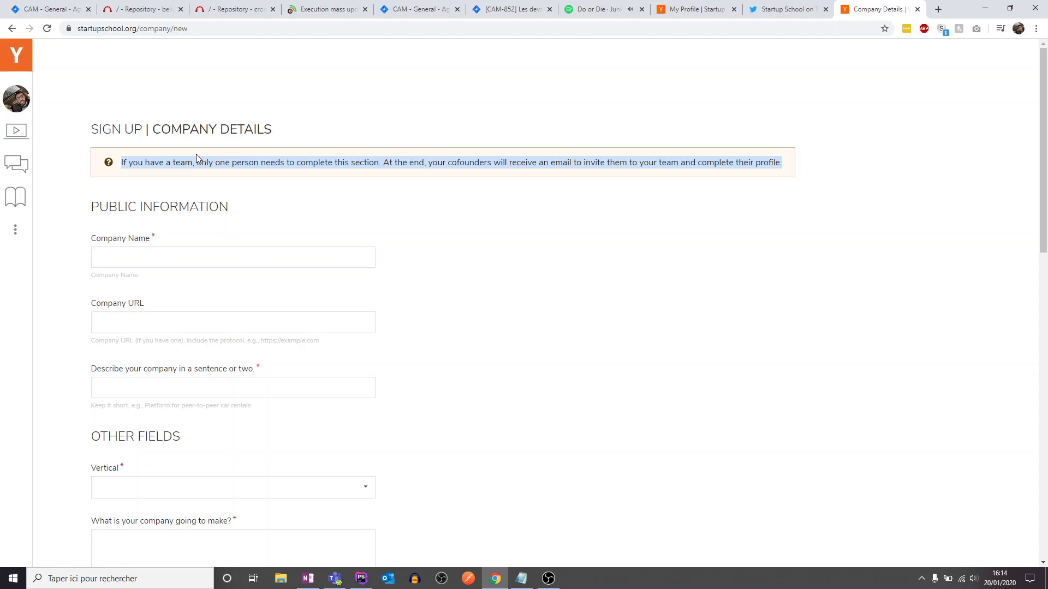
left_click(327, 167)
scroll(294, 274, "down", 3)
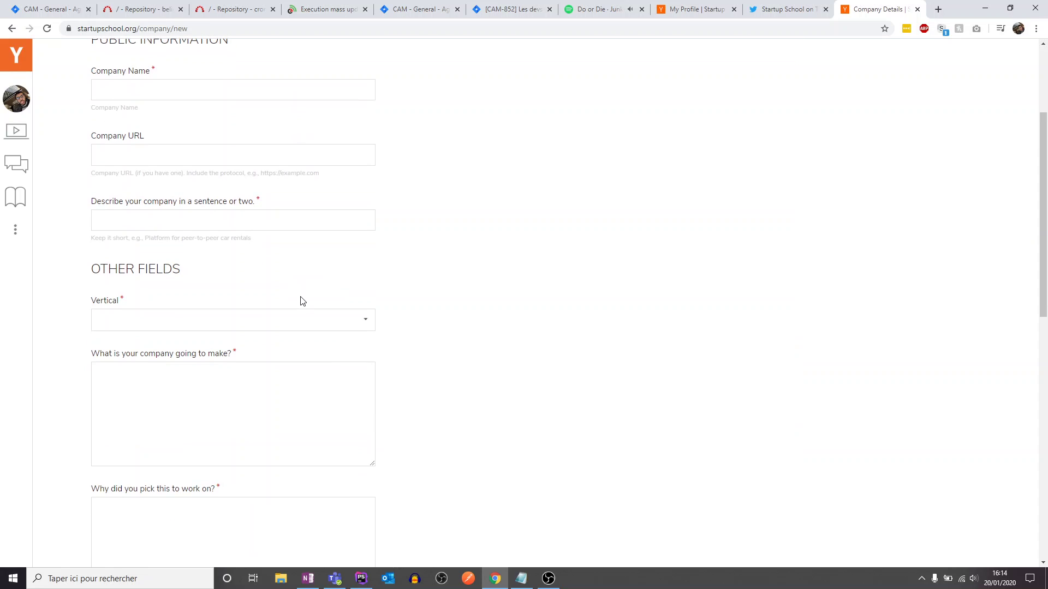
scroll(303, 301, "down", 4)
left_click(224, 116)
left_click(225, 126)
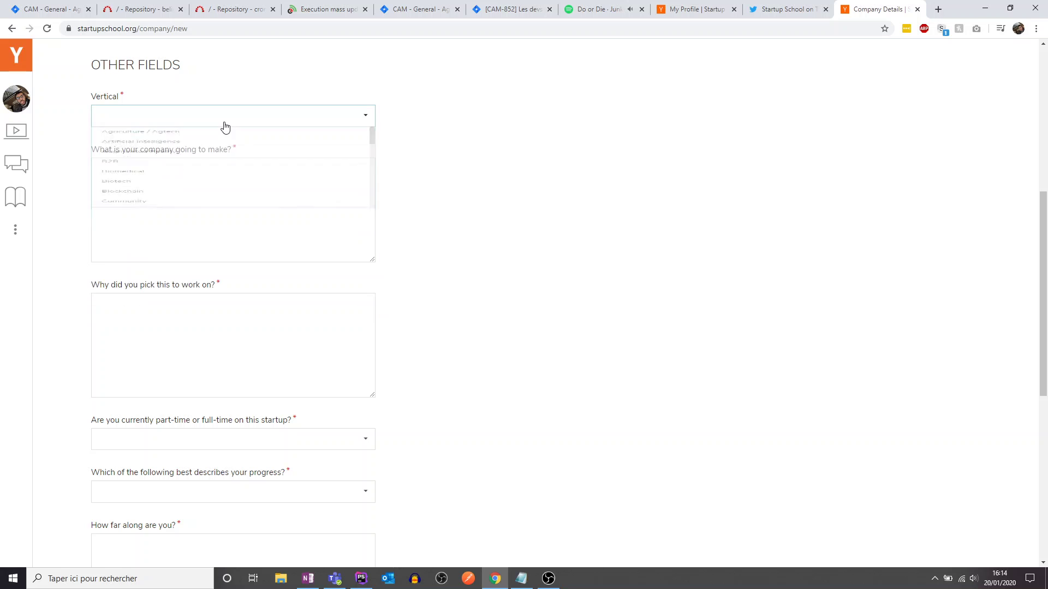
scroll(226, 241, "down", 8)
scroll(227, 250, "up", 14)
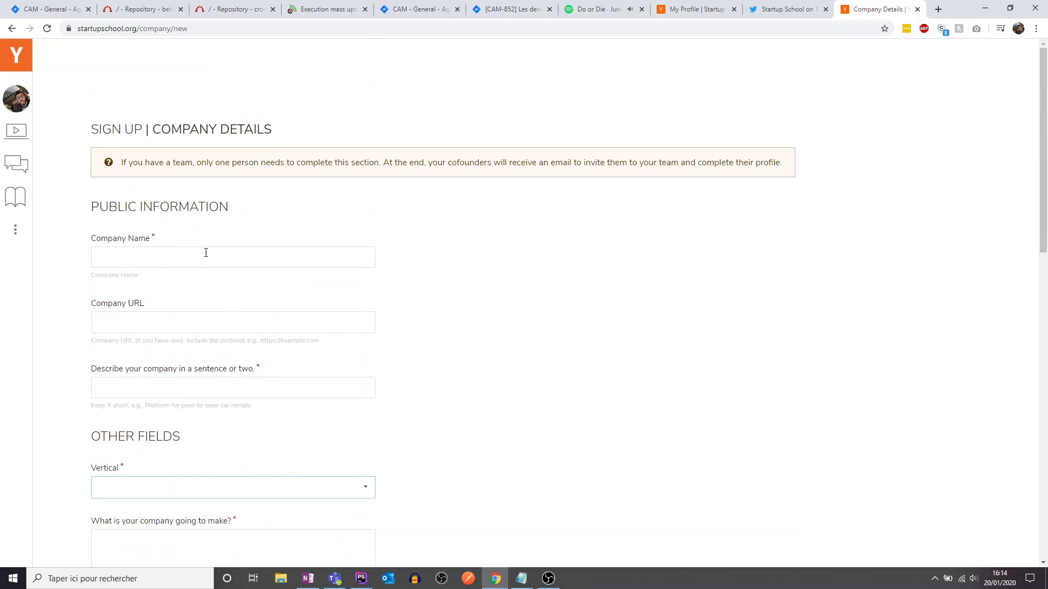
Enter ClearTask as the company name and leave the company URL blank
left_click(192, 256)
scroll(271, 240, "down", 2)
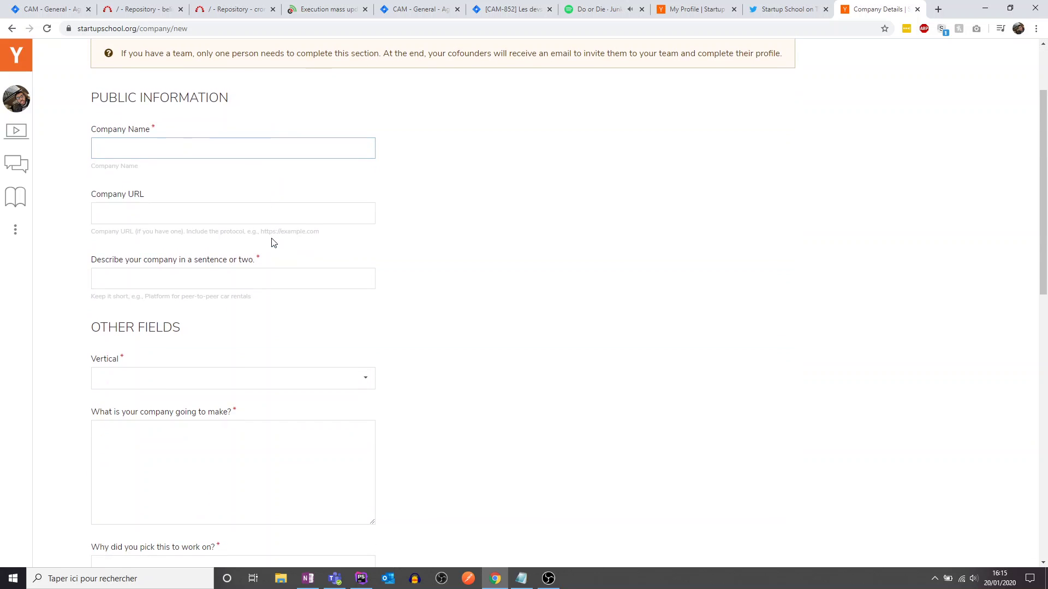
type("Clearn Task")
key("Tab")
scroll(271, 166, "down", 2)
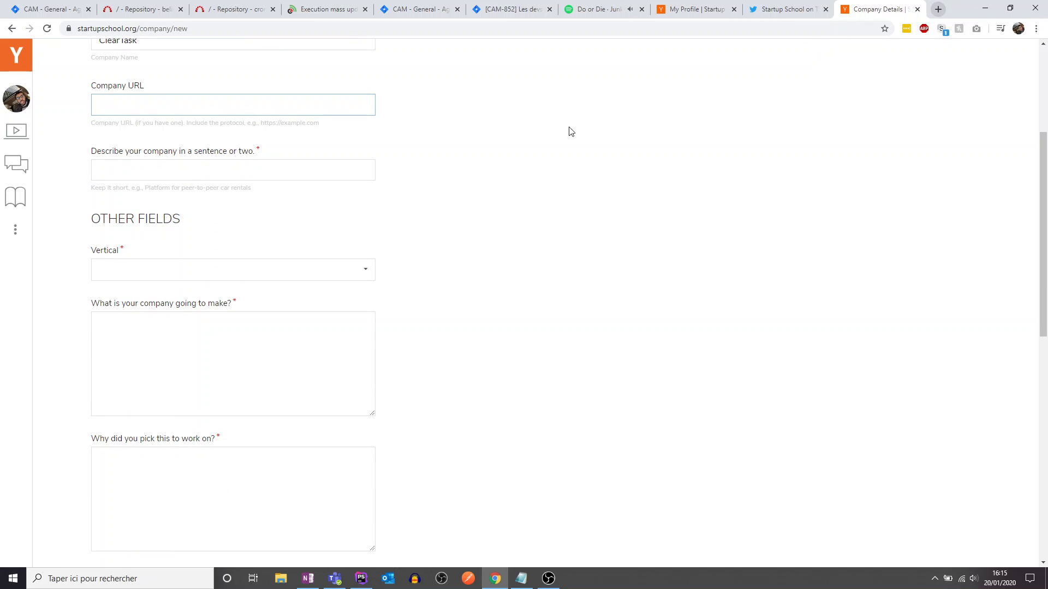
key("Tab")
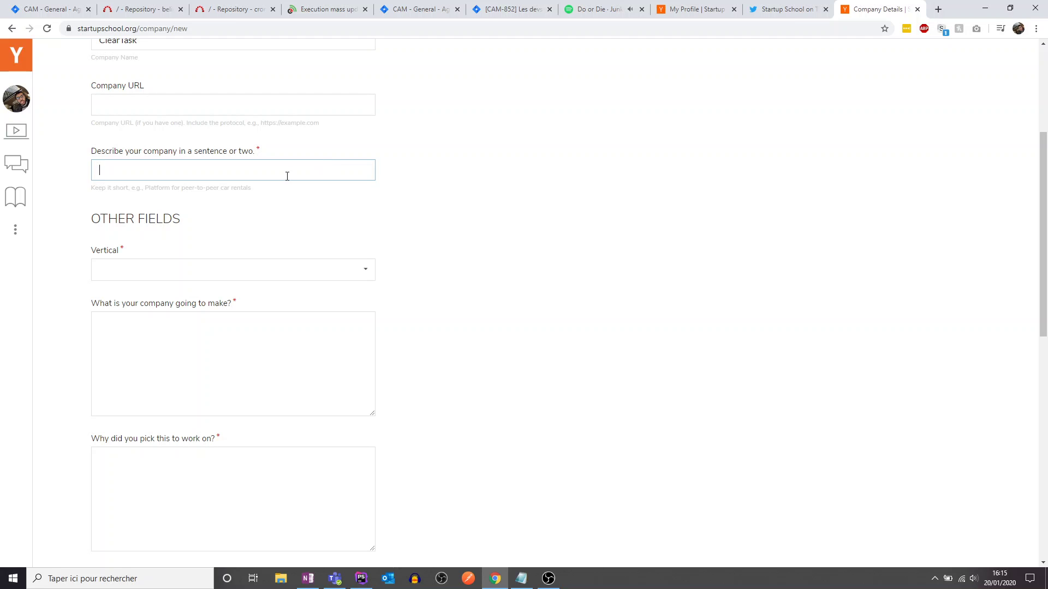
type("Wr")
type("Impr")
type("oving")
key("ctrl+a")
key("BackSpace")
type("Improving")
key("ctrl+a")
key("BackSpace")
Describe the company as "Writing good tasks to improve productivity"
type("Writing good tasks to improve productivity")
key("Tab")
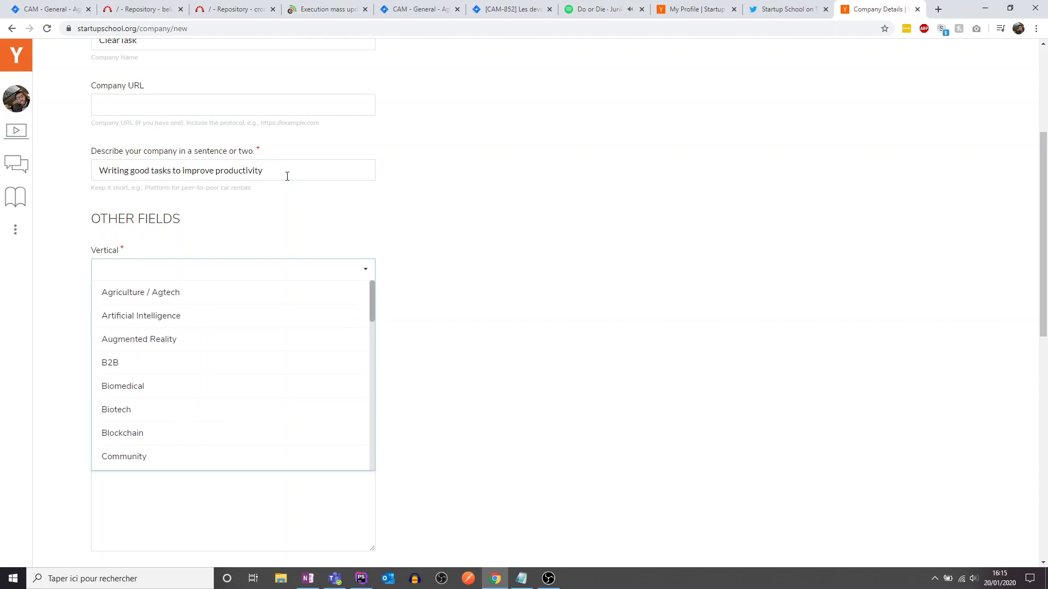
Insert "Helping you" at the start of the company description and remove the capital W from "Writing"
double_click(126, 174)
left_click(99, 170)
type("He")
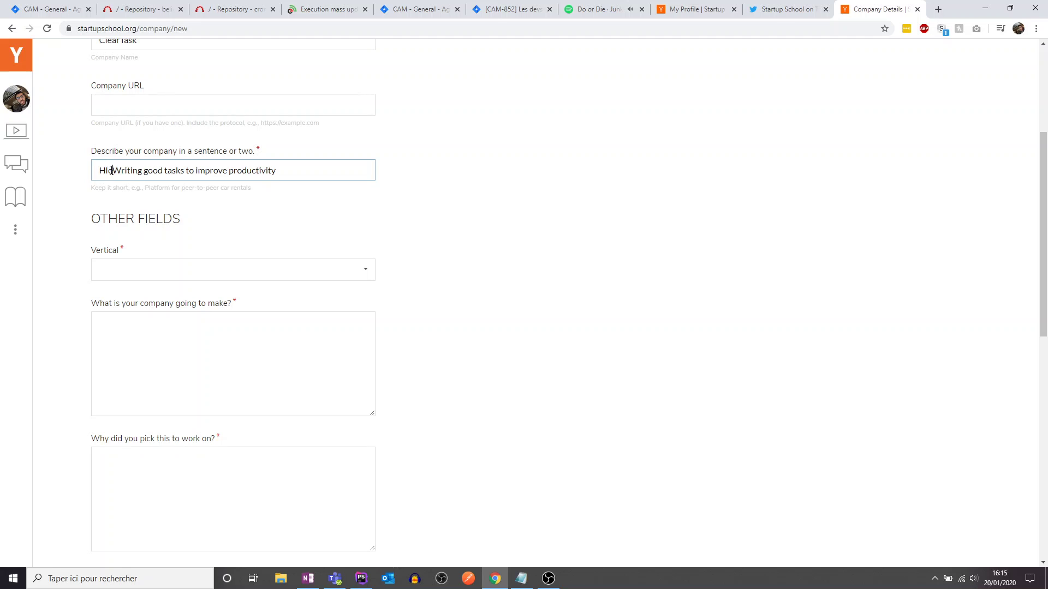
type("lping yo u")
key("shift+Right")
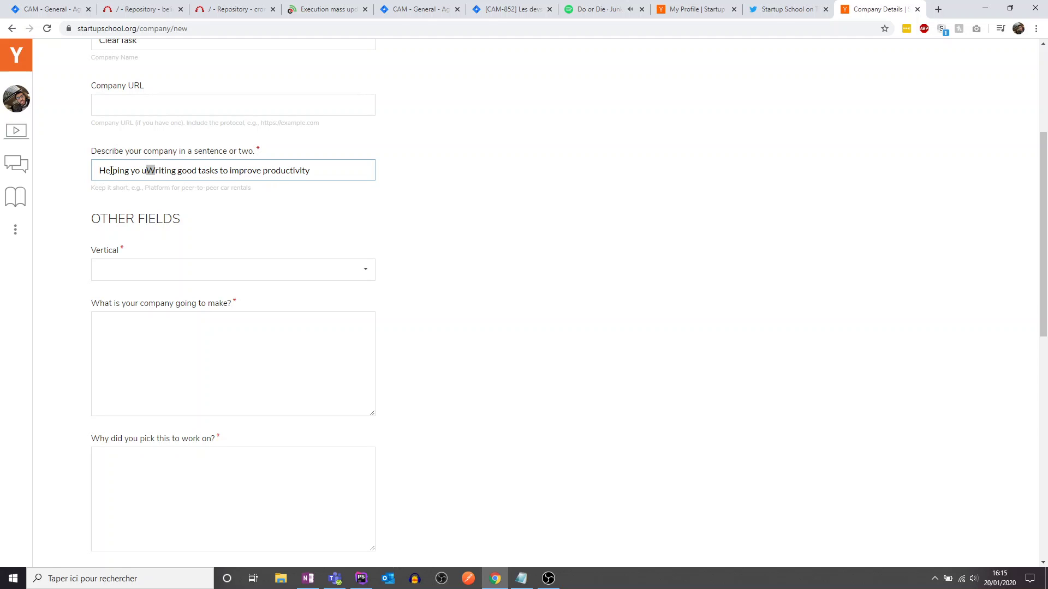
key("BackSpace")
type("u ")
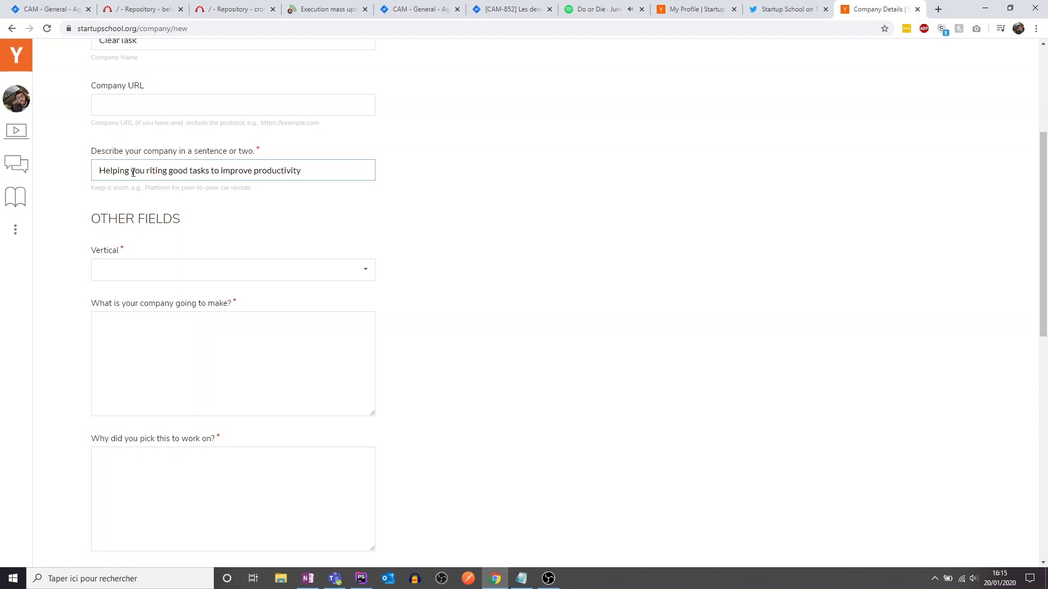
Change the verb after "Helping you" in the company description to "write"
type("w")
key("ctrl+Right")
key("BackSpace")
key("BackSpace")
key("BackSpace")
key("BackSpace")
type("e")
Replace "good" with "your" in the company description so it reads "Helping you write your tasks to improve productivity"
key("shift+Right")
key("shift+Right")
key("shift+Right")
key("shift+Right")
key("BackSpace")
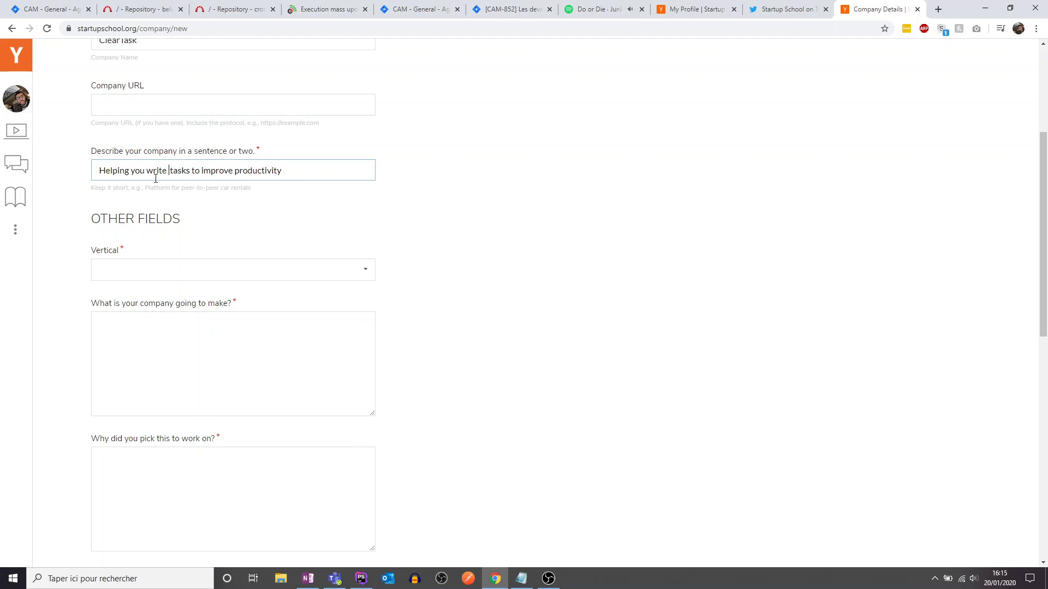
type("your")
Look through the full list of Vertical options for a category that suits the company
scroll(310, 172, "down", 2)
left_click(244, 176)
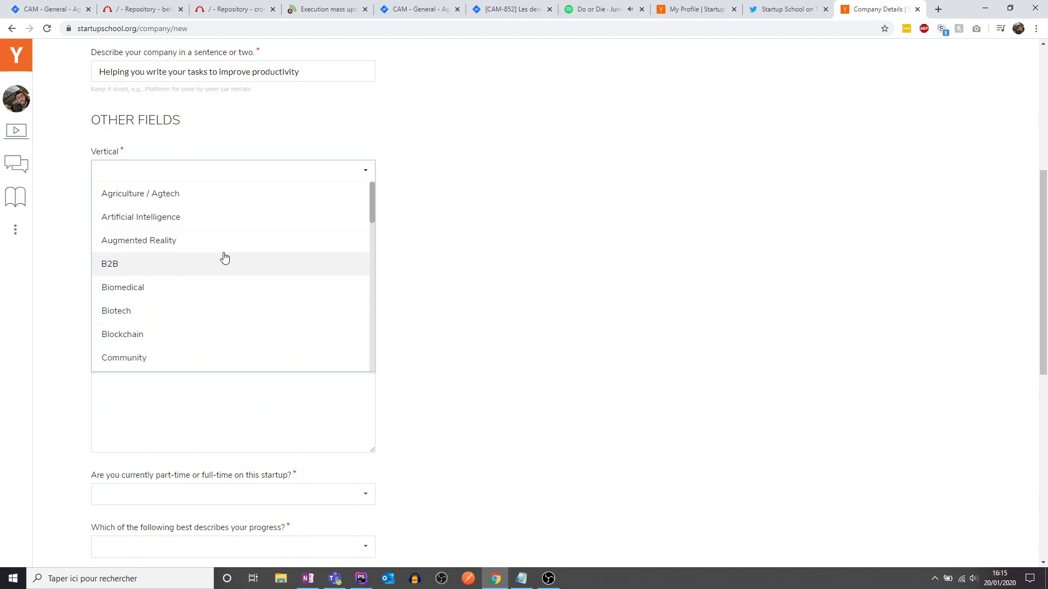
scroll(267, 250, "down", 1)
scroll(240, 237, "up", 1)
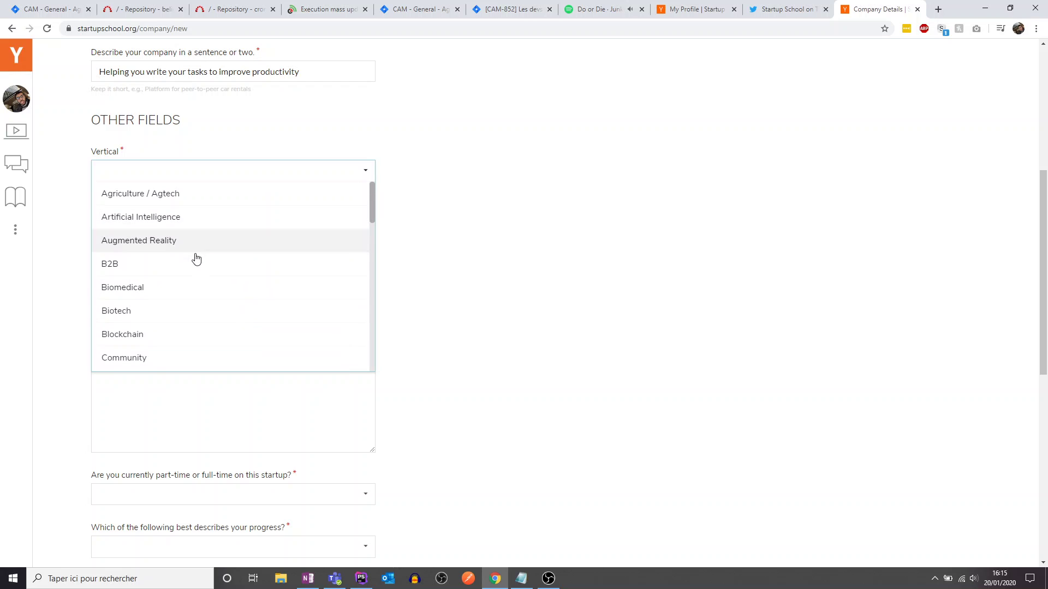
scroll(196, 258, "down", 3)
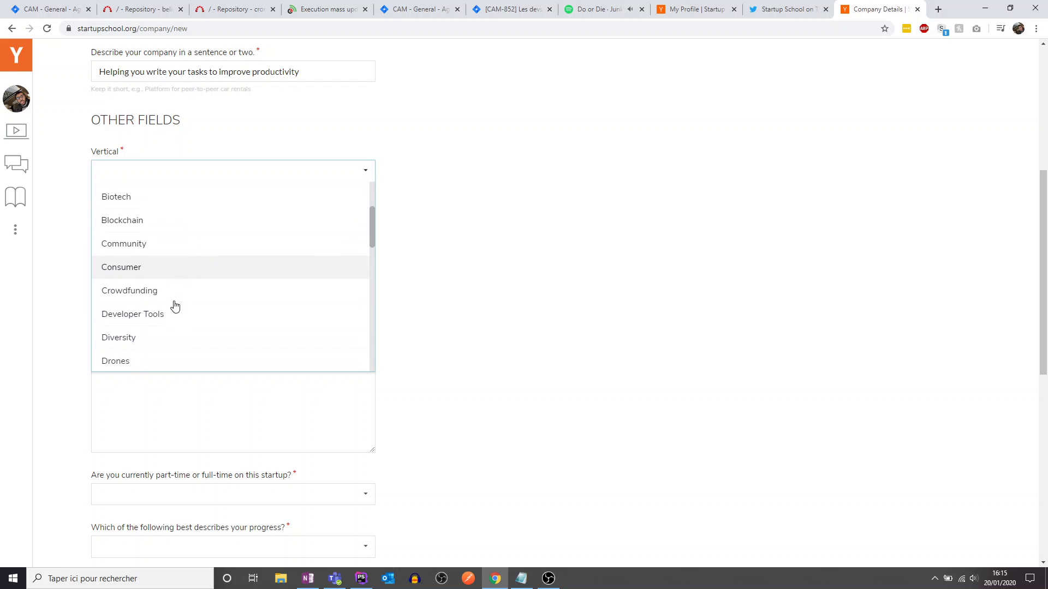
scroll(187, 309, "down", 1)
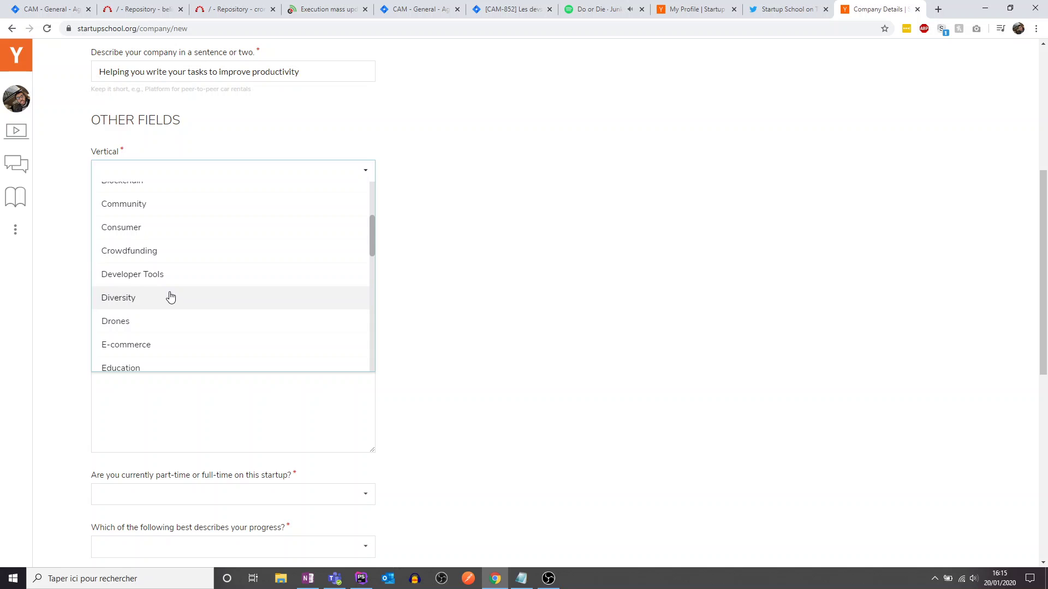
scroll(170, 297, "down", 3)
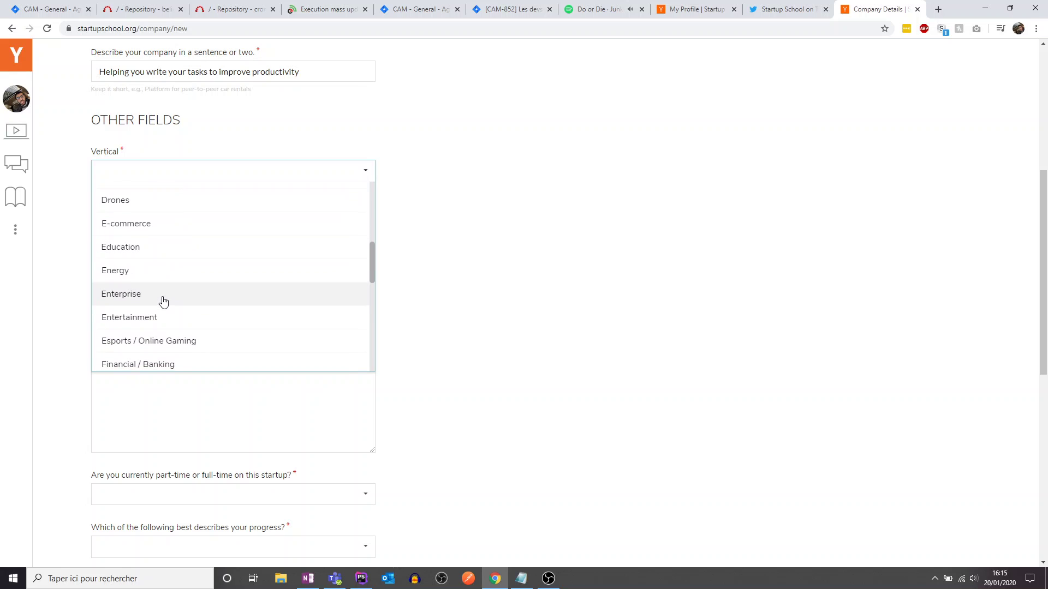
scroll(163, 302, "down", 3)
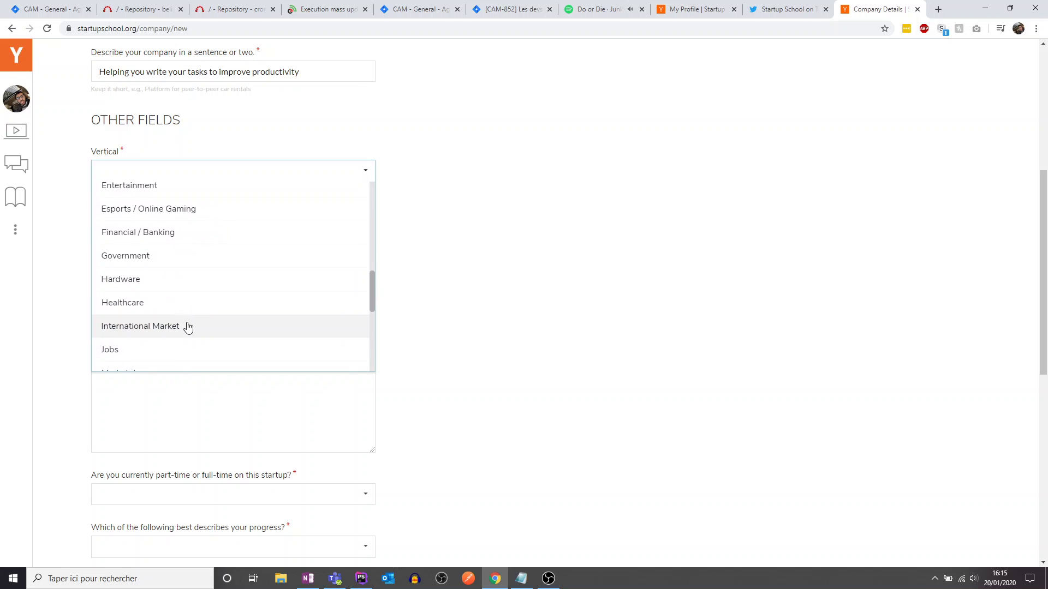
scroll(187, 326, "down", 7)
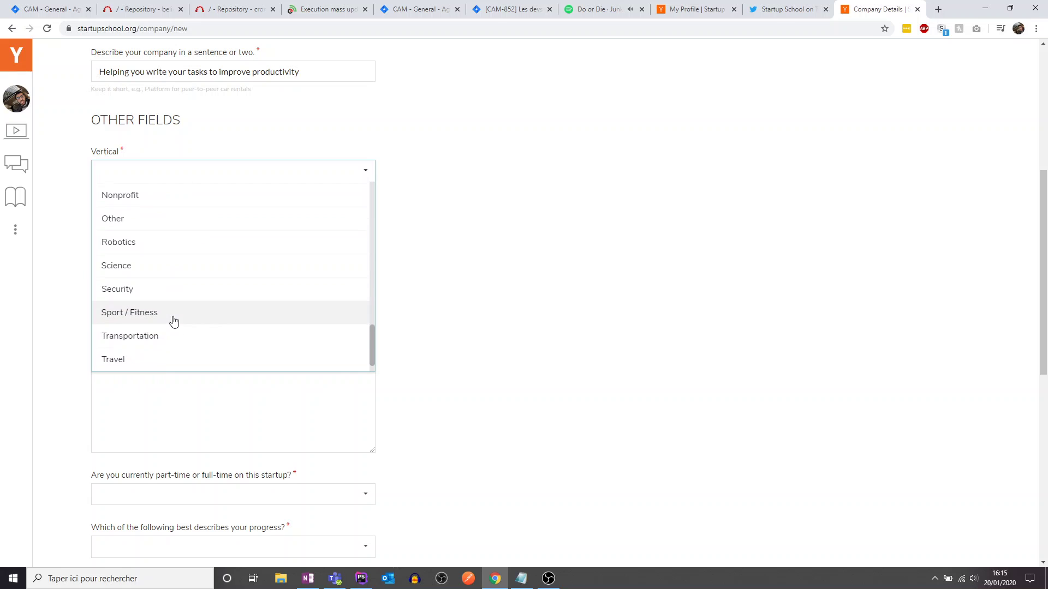
scroll(173, 321, "down", 1)
scroll(171, 320, "up", 20)
scroll(171, 320, "down", 4)
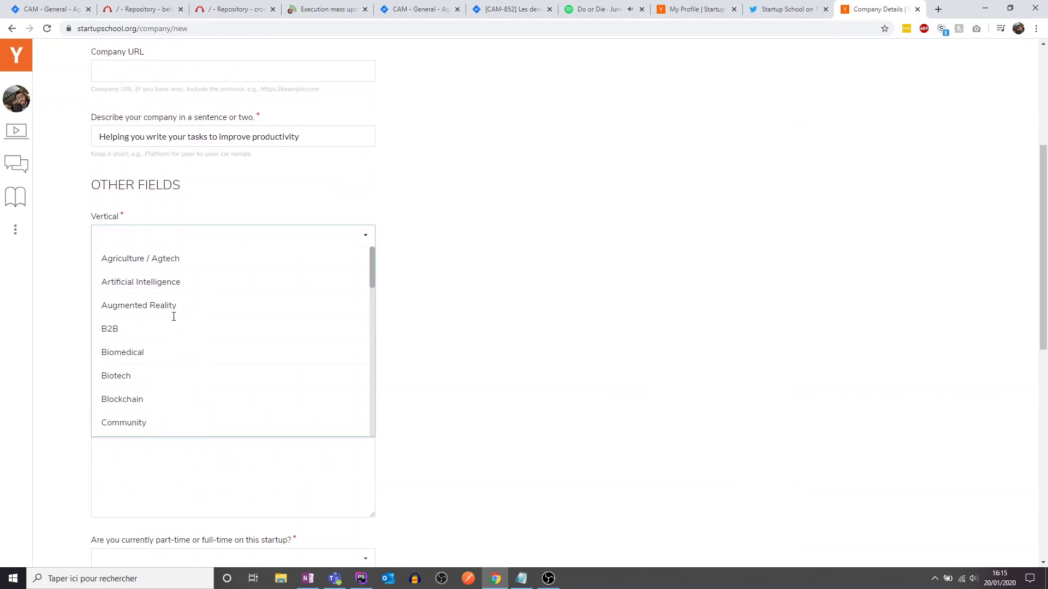
scroll(173, 321, "down", 3)
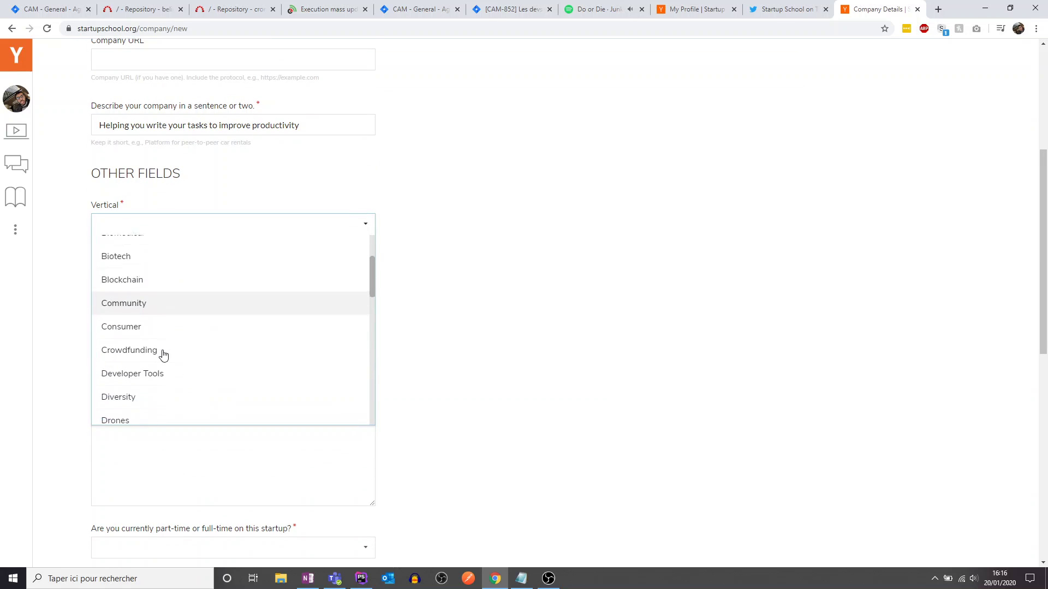
scroll(148, 328, "down", 1)
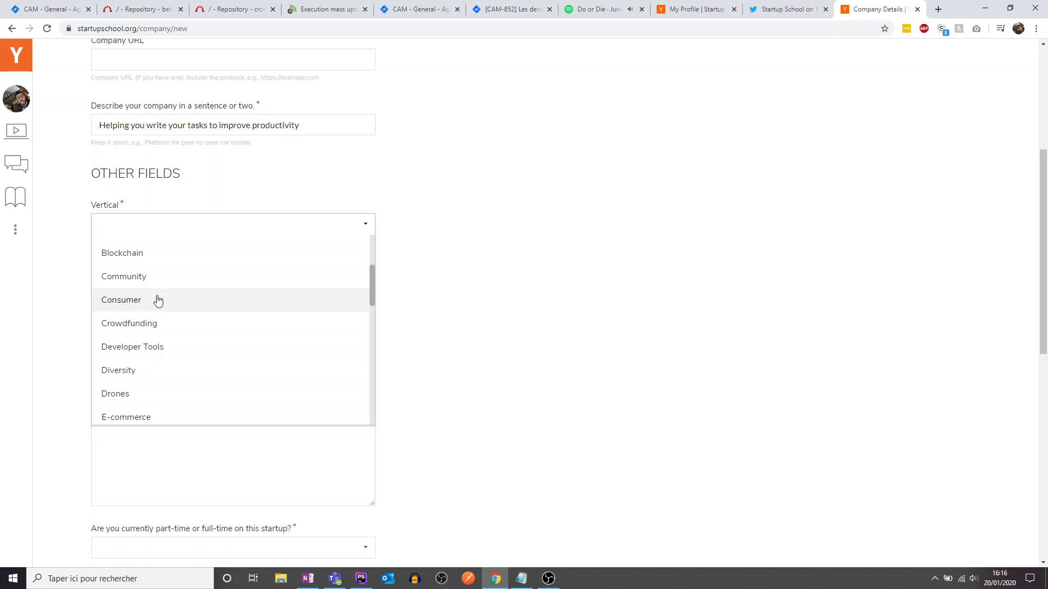
scroll(159, 318, "down", 3)
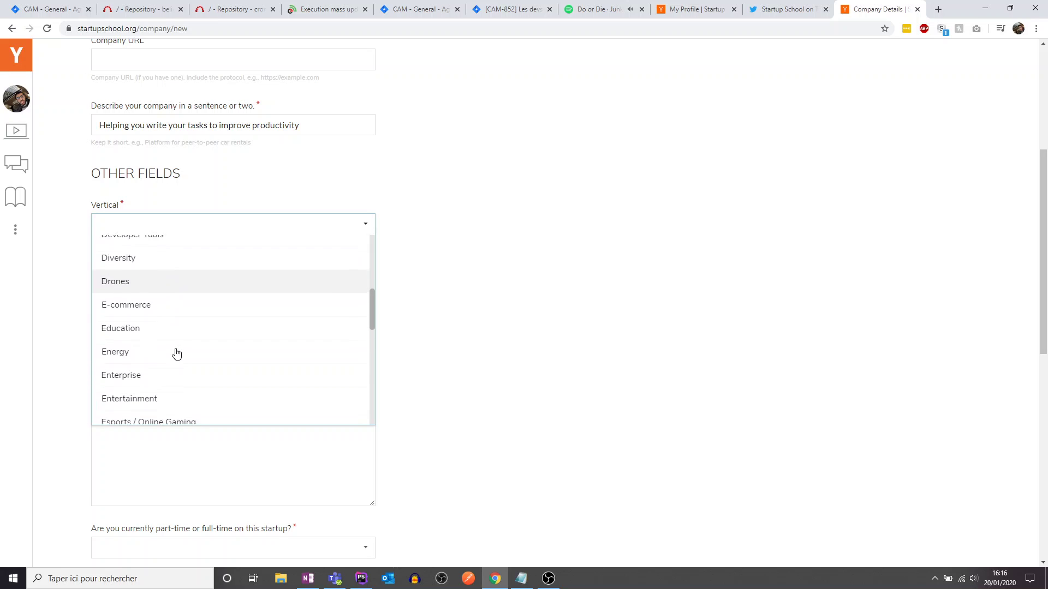
scroll(182, 356, "down", 3)
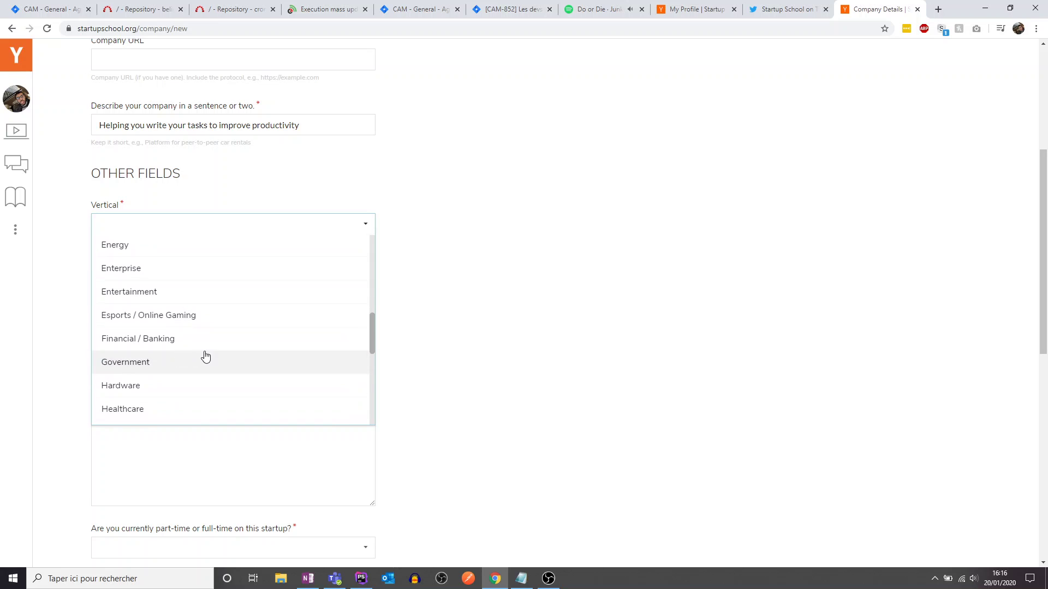
scroll(194, 342, "down", 2)
scroll(195, 343, "down", 5)
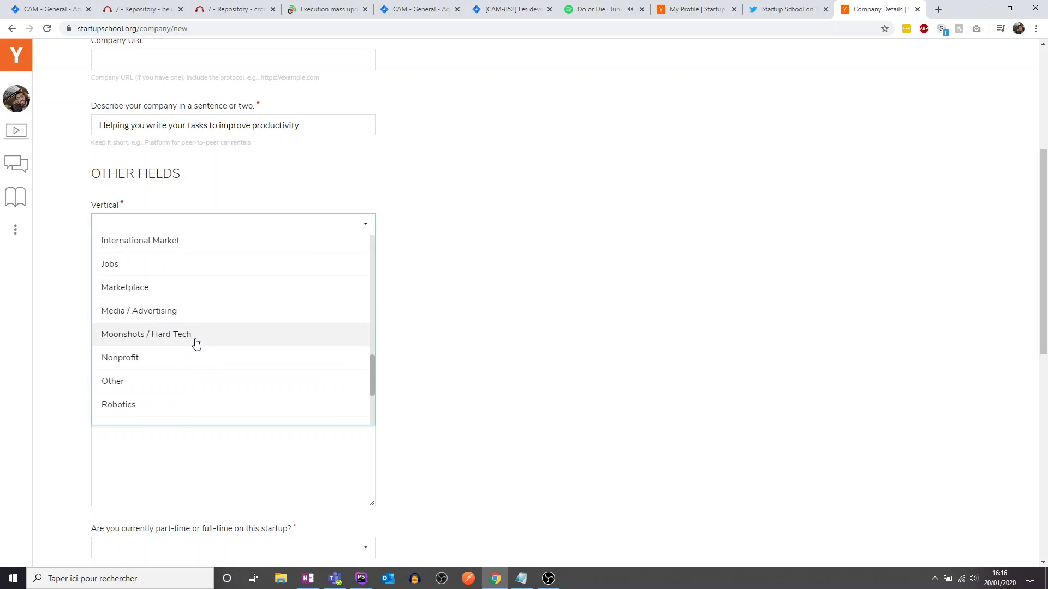
scroll(196, 342, "down", 2)
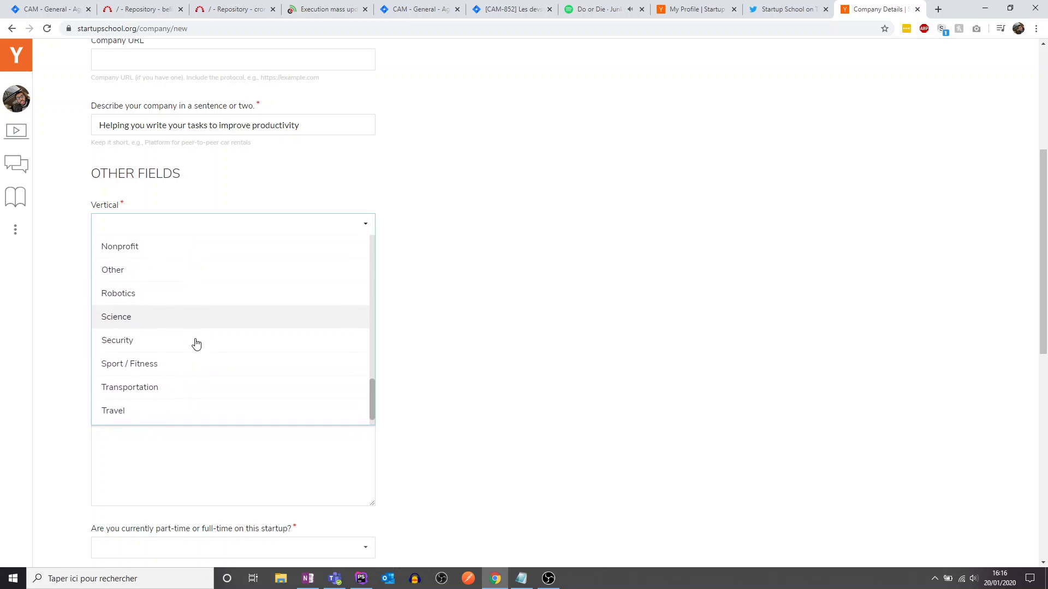
Set the company's Vertical to Consumer
scroll(196, 343, "up", 5)
scroll(196, 342, "up", 5)
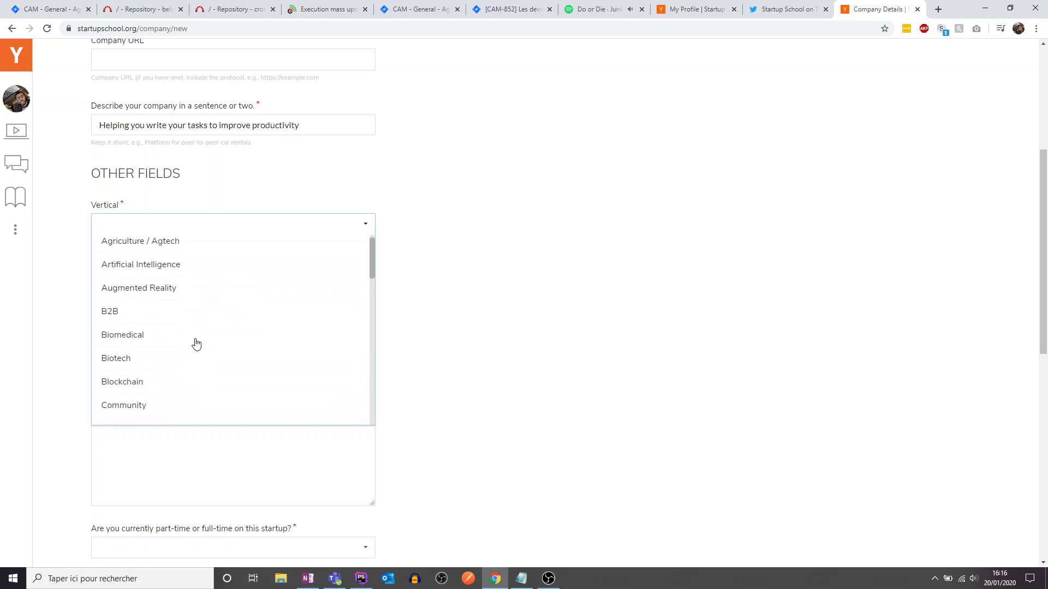
scroll(195, 341, "down", 1)
scroll(179, 324, "down", 3)
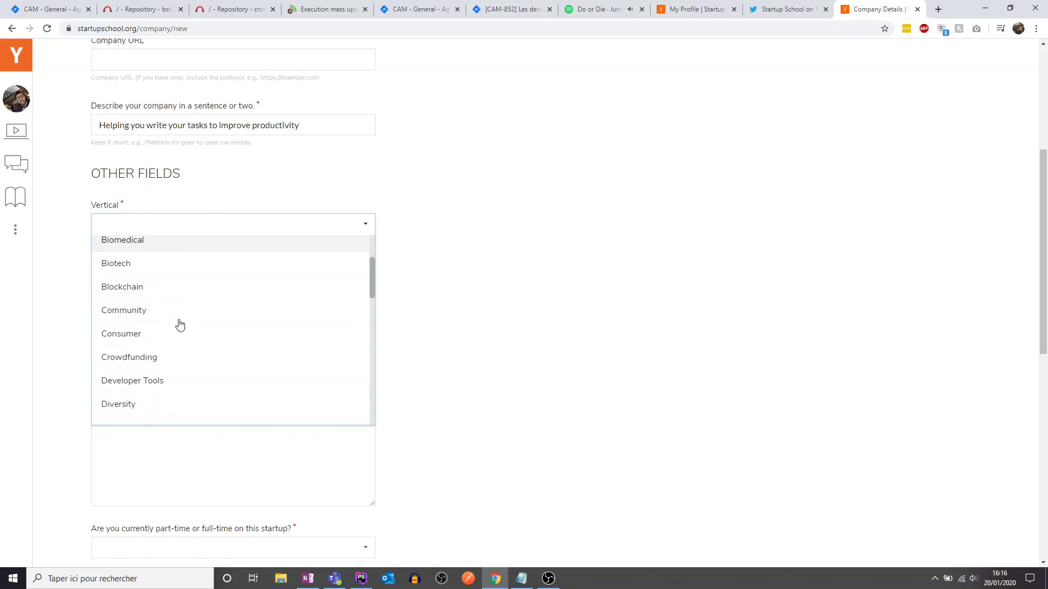
left_click(170, 345)
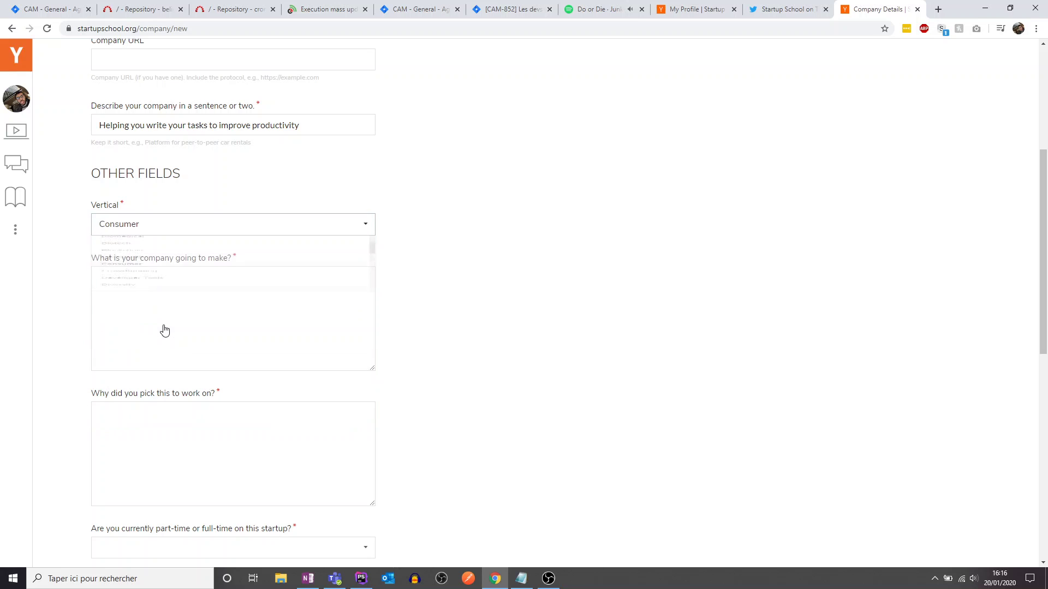
Search the web in a new tab for "what is consumer" and read the definitions
left_click(940, 9)
type("what is consumer")
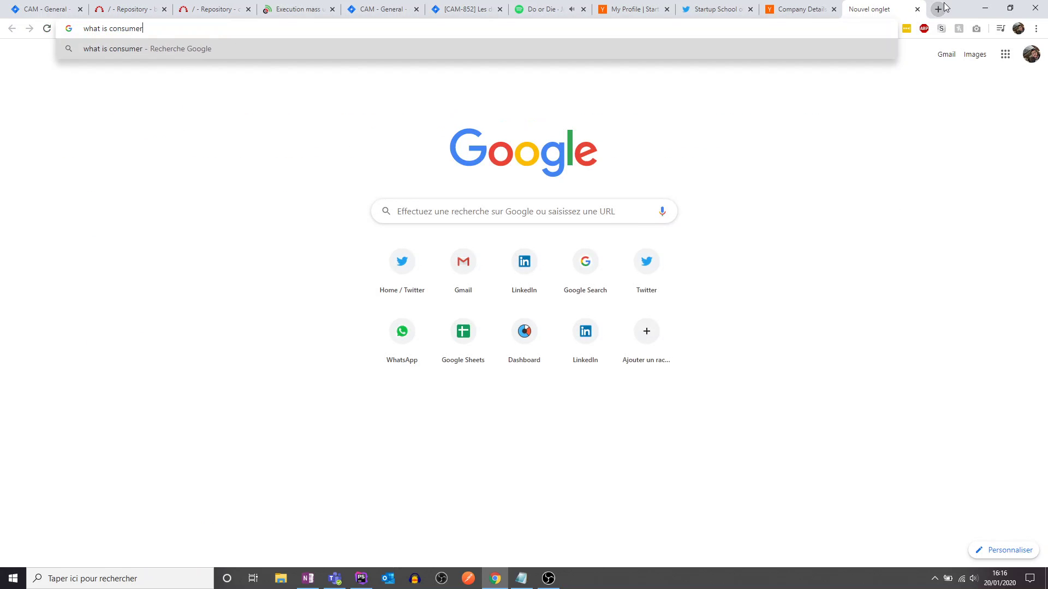
key("Return")
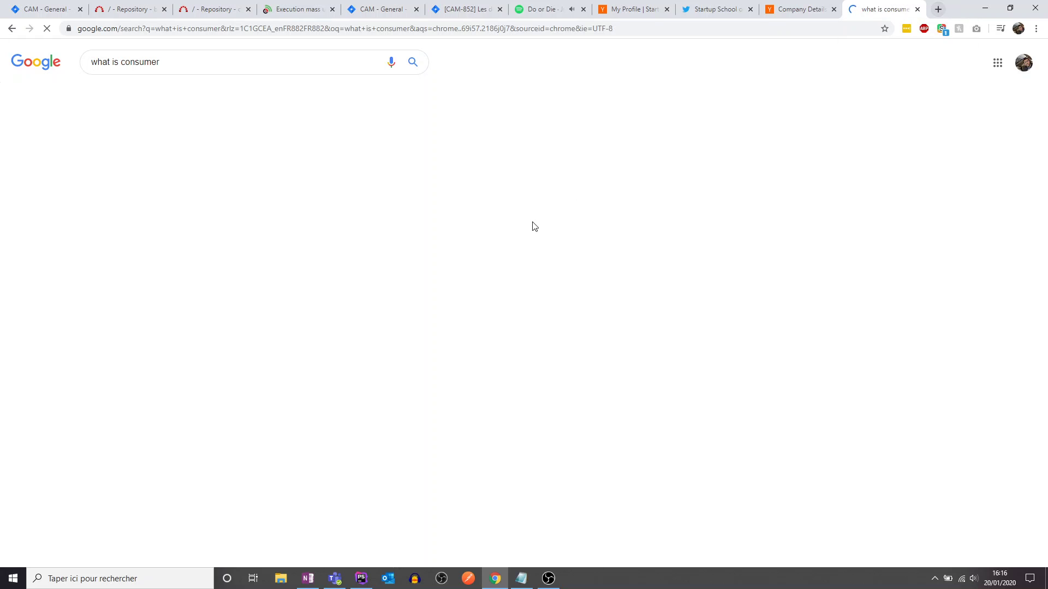
triple_click(147, 256)
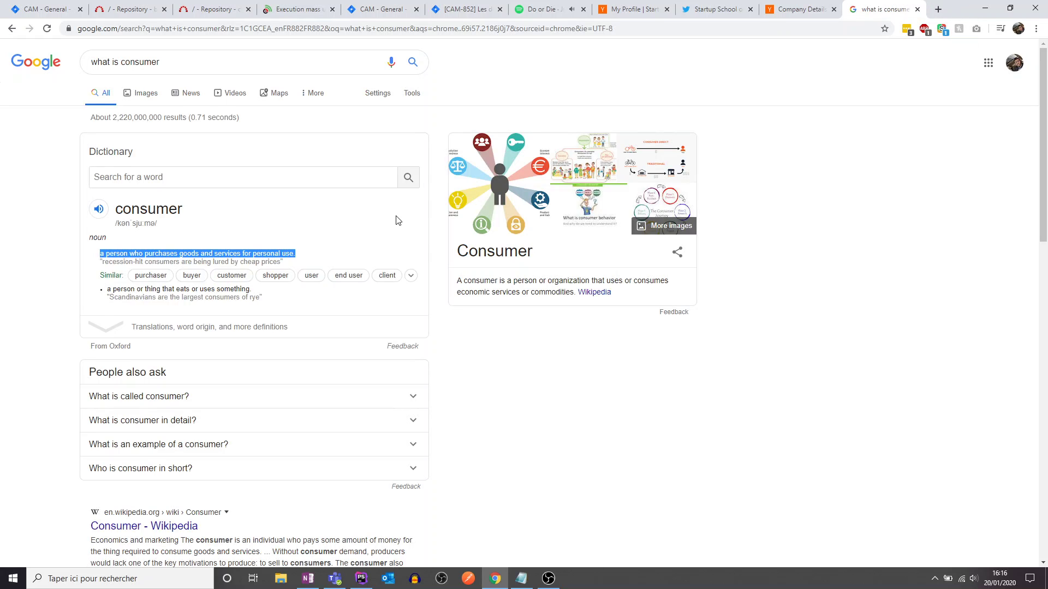
left_click_drag(505, 280, 584, 280)
left_click(592, 280)
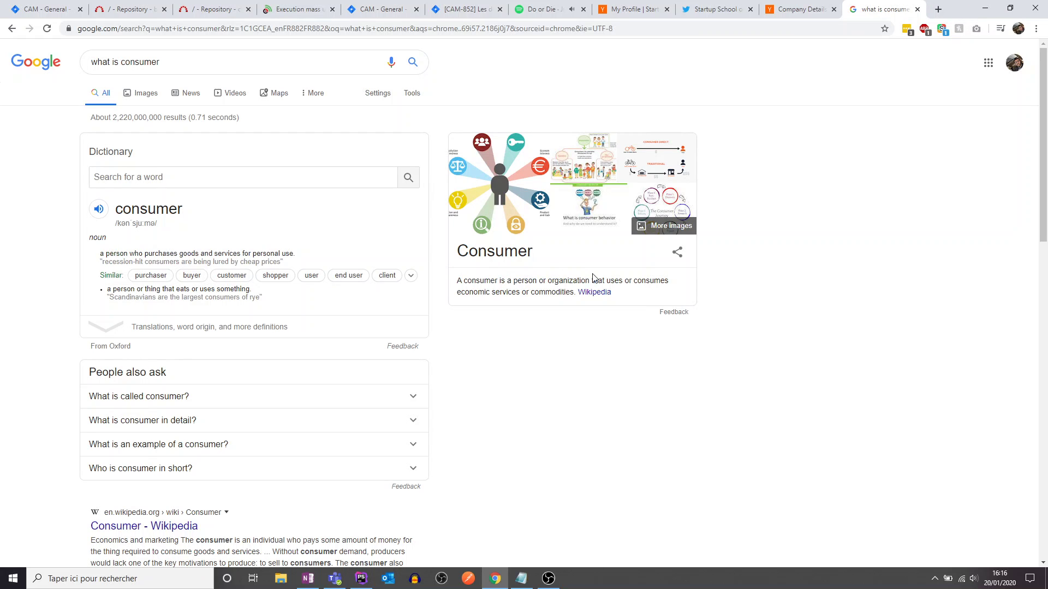
Return to the company form and start the product answer with "A Chrome extention or a full app where you can input a task"
left_click(800, 9)
scroll(426, 297, "down", 2)
left_click(293, 206)
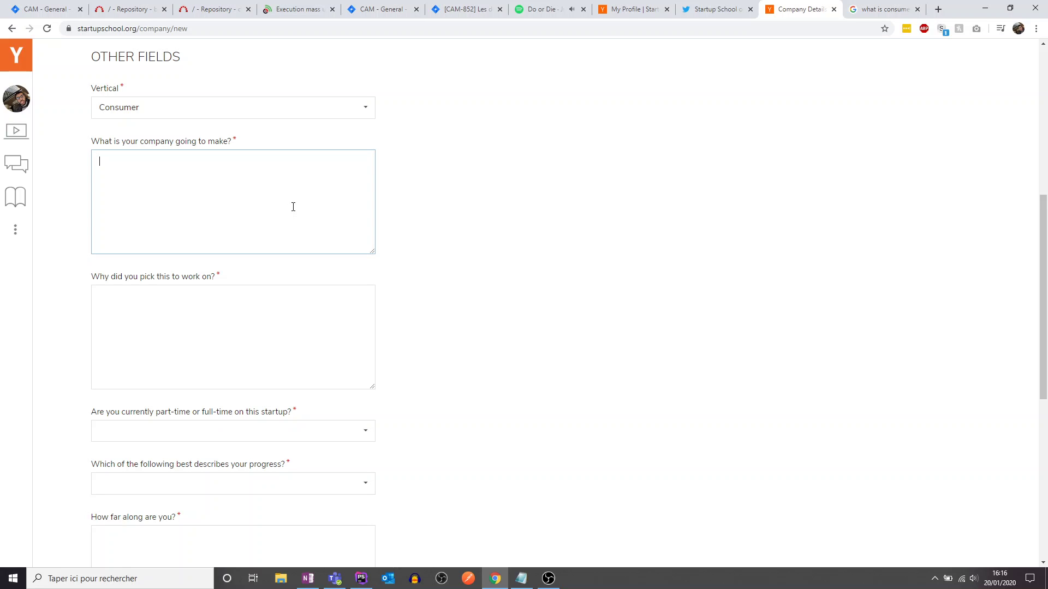
type("A Chrome expteention or a full app ")
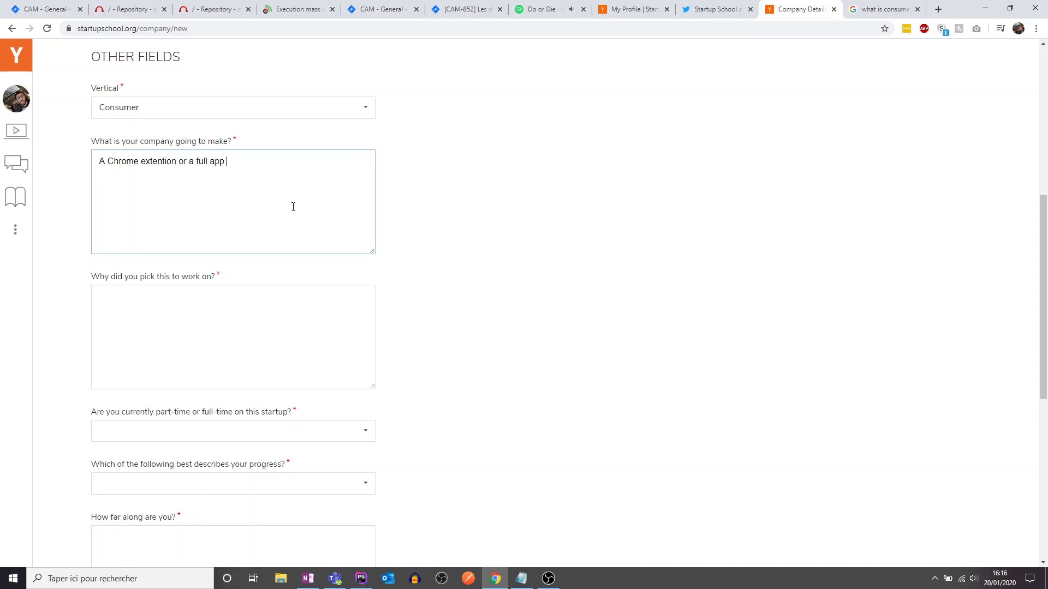
type("where you can")
type(" input your ")
type(" a task a")
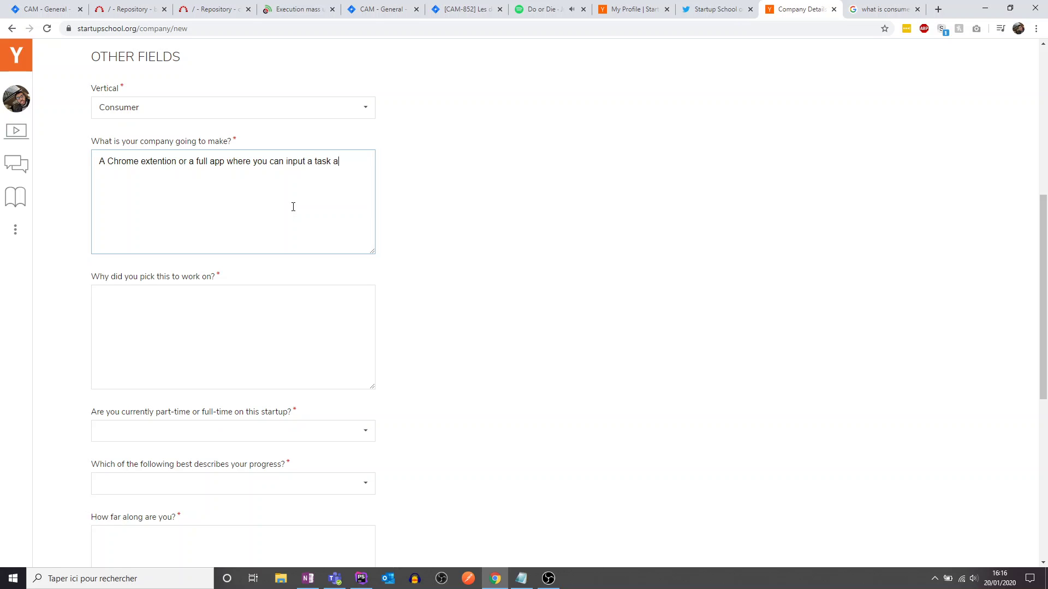
Continue the product answer with "in the form of a sentence and it can give you feedback."
type("in the form of a sentence and it can give")
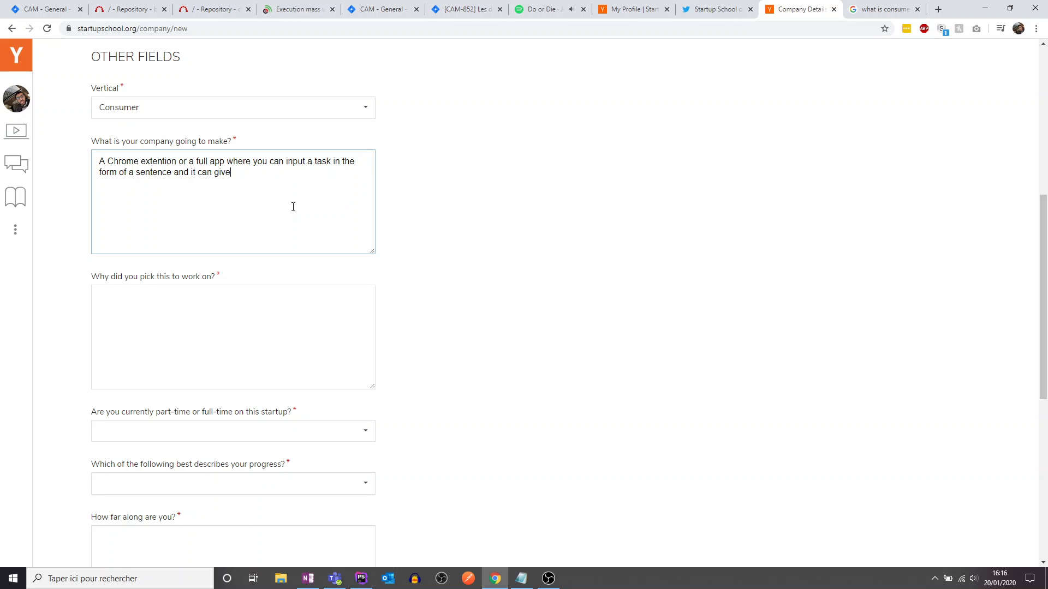
type("feedback for ")
type("example")
key("BackSpace")
key("BackSpace")
key("BackSpace")
key("BackSpace")
key("BackSpace")
key("BackSpace")
key("BackSpace")
key("BackSpace")
key("BackSpace")
key("BackSpace")
key("BackSpace")
key("BackSpace")
key("BackSpace")
key("BackSpace")
key("BackSpace")
Add a paragraph to the product answer: "For example: If your task doesn't have a verb, it means that there is no action."
type("For example: If your ta")
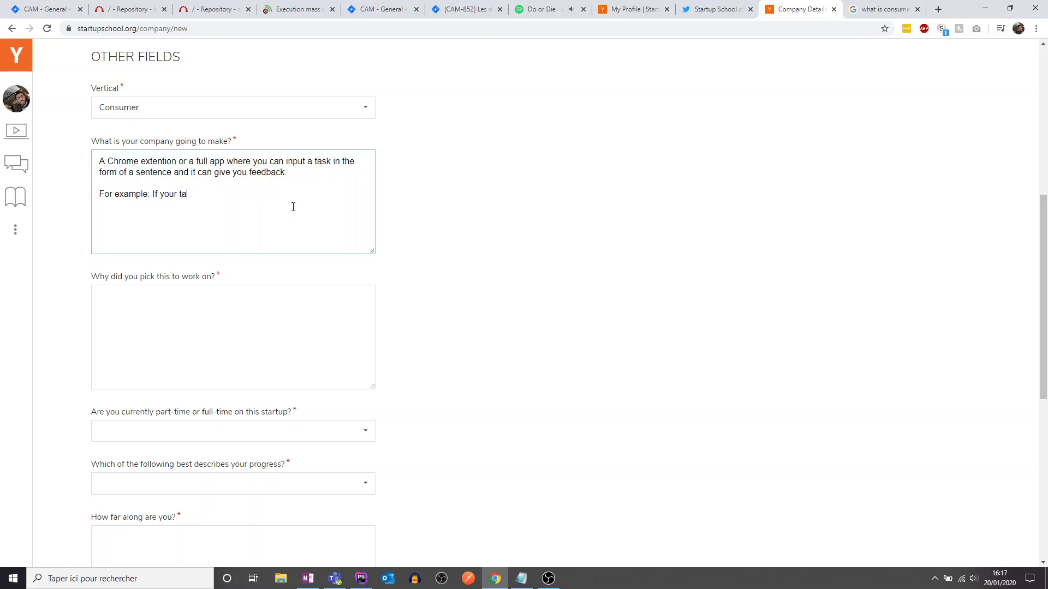
type("sk doesn't have a verb, it means that there is no action.")
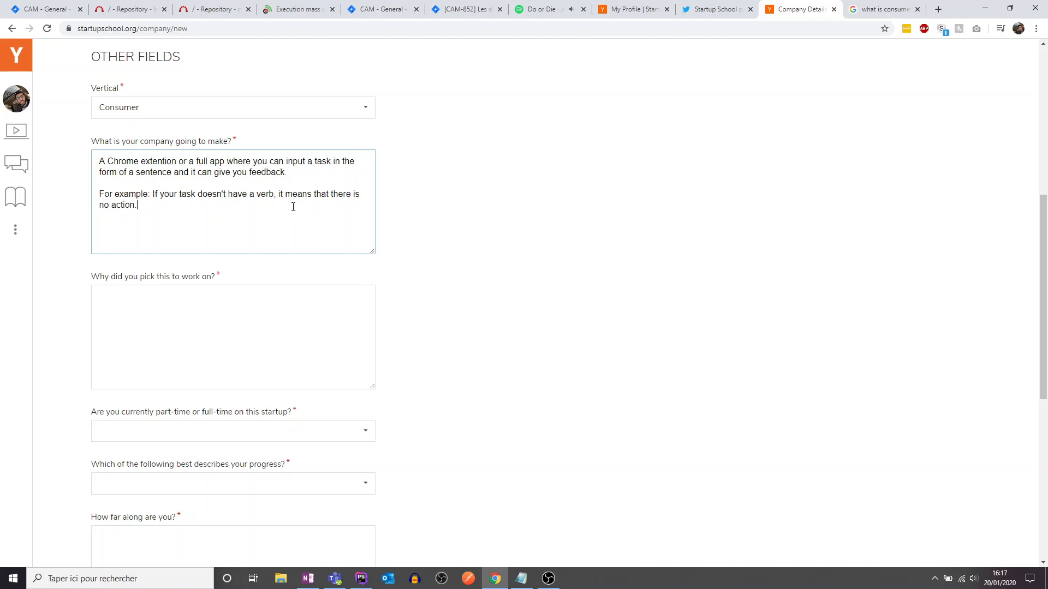
Begin the reason for picking this idea with "It a personal problem I personally faced because I used to procrastinate sometimes on"
key("Tab")
scroll(292, 206, "down", 1)
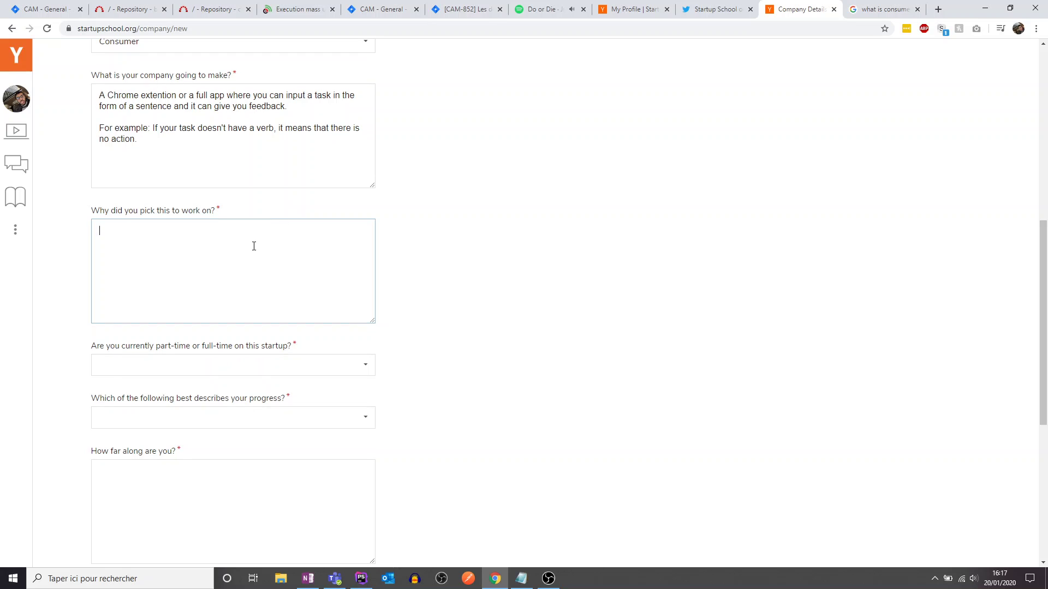
scroll(253, 243, "down", 1)
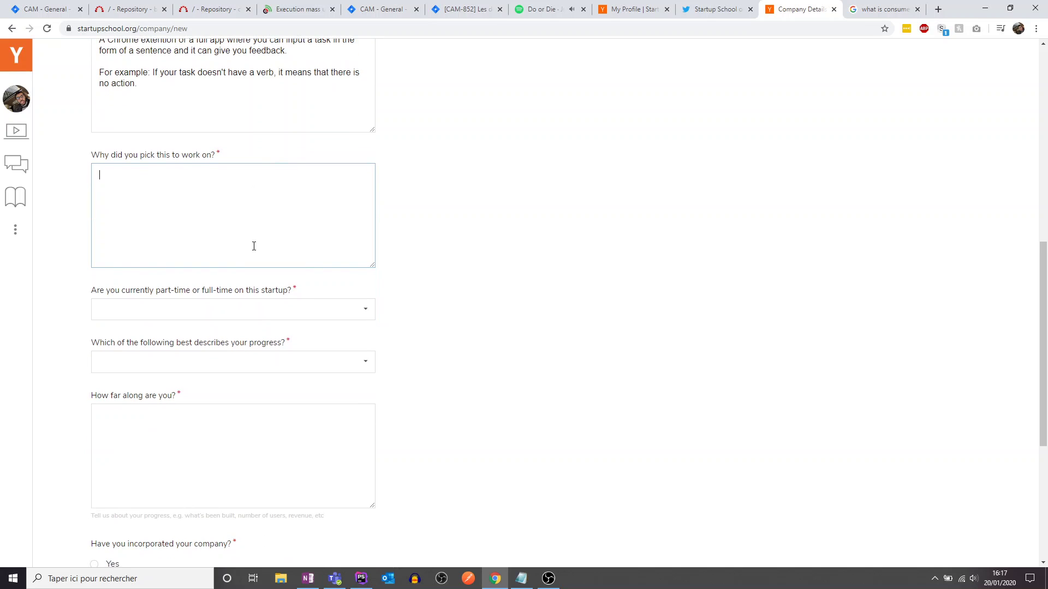
type("It a personal problem I personally faced b")
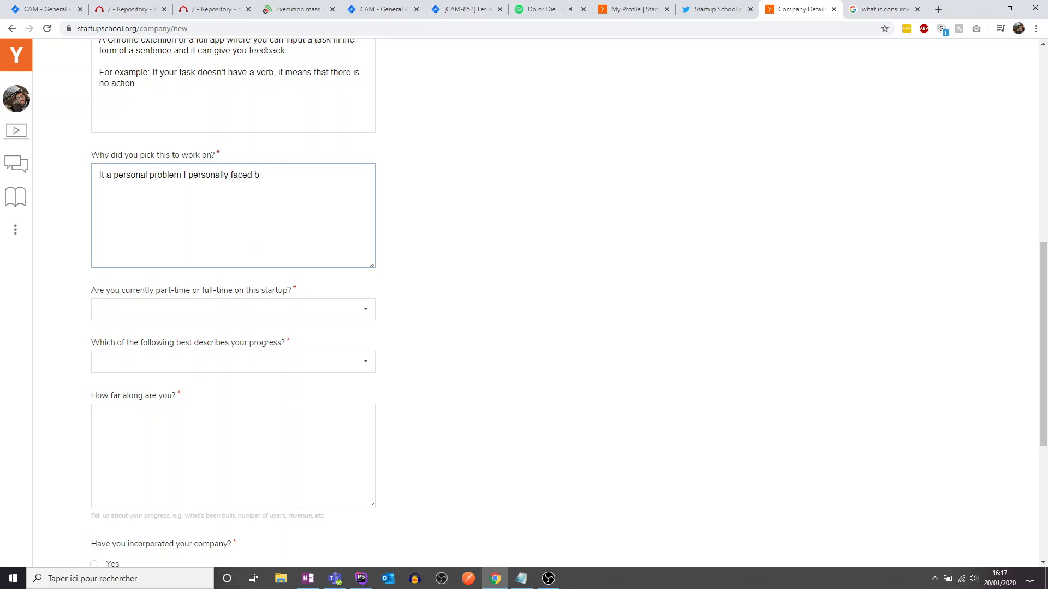
type("ecas")
type("se I used to procrastinate ")
type("sometimes on m")
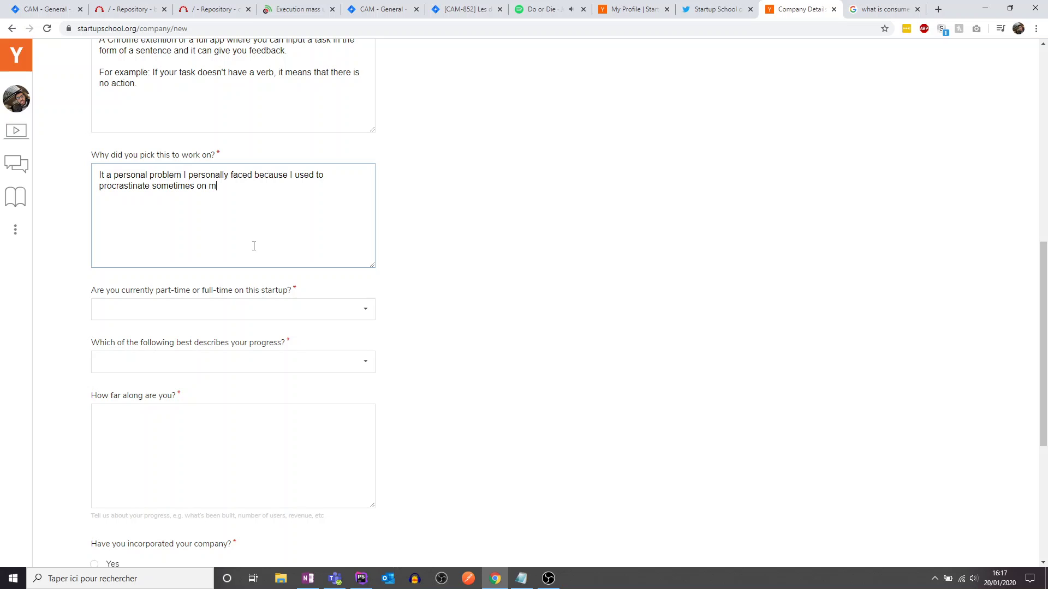
Finish the reason with "my tasks or forget what is that the task was about. After some research, I found that I wasn't writting my tasks properly."
type("y tasks or forget what is that the task was ")
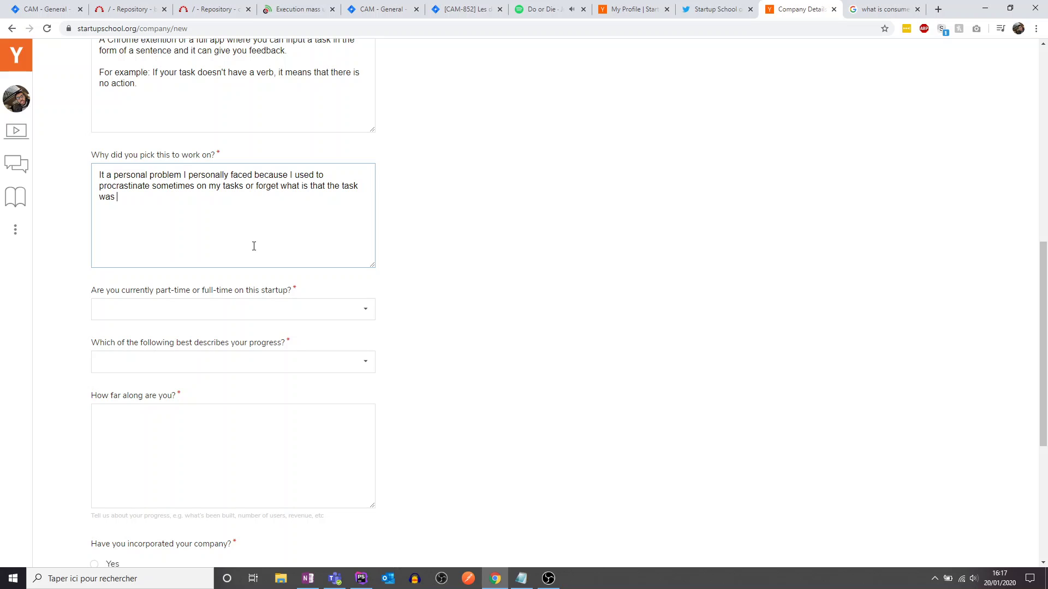
type("about. Afte")
type("r some research, I found that I wasn't ")
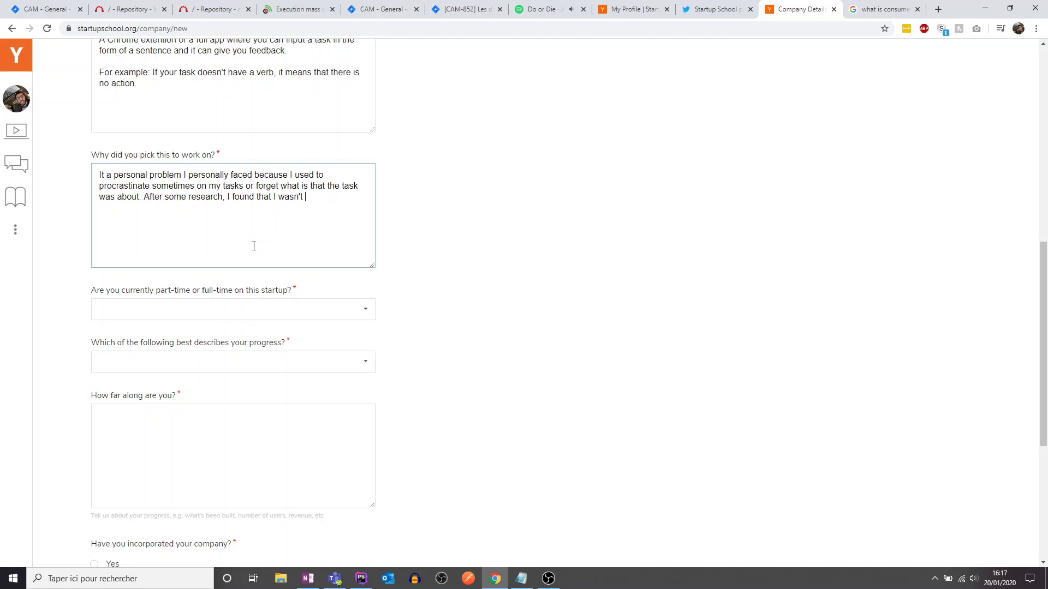
type("writting my tasks properly.")
Set the startup commitment to Part Time (20+ hours a week)
scroll(253, 245, "down", 2)
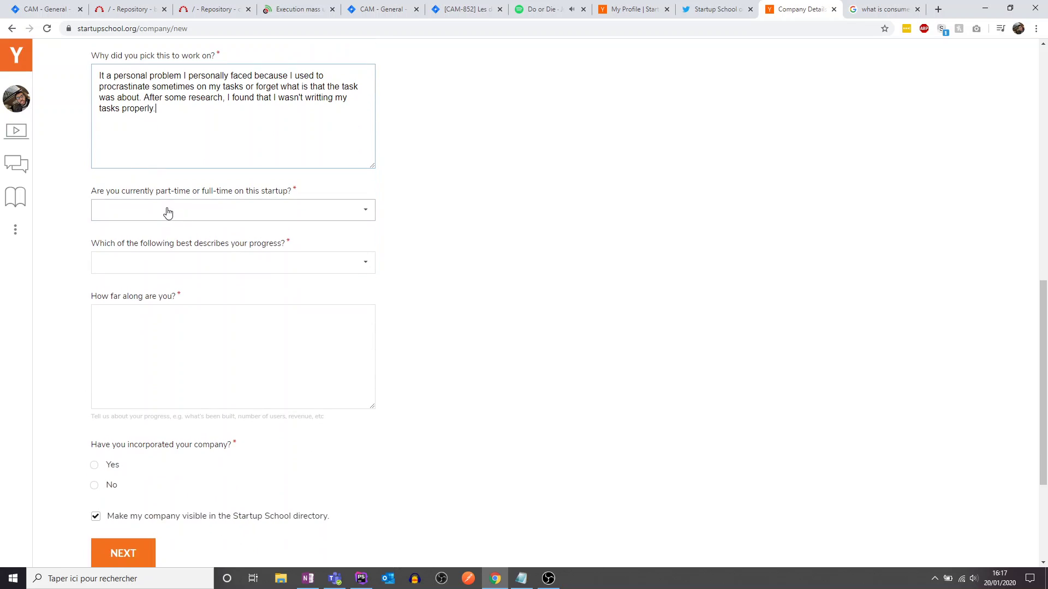
left_click(180, 209)
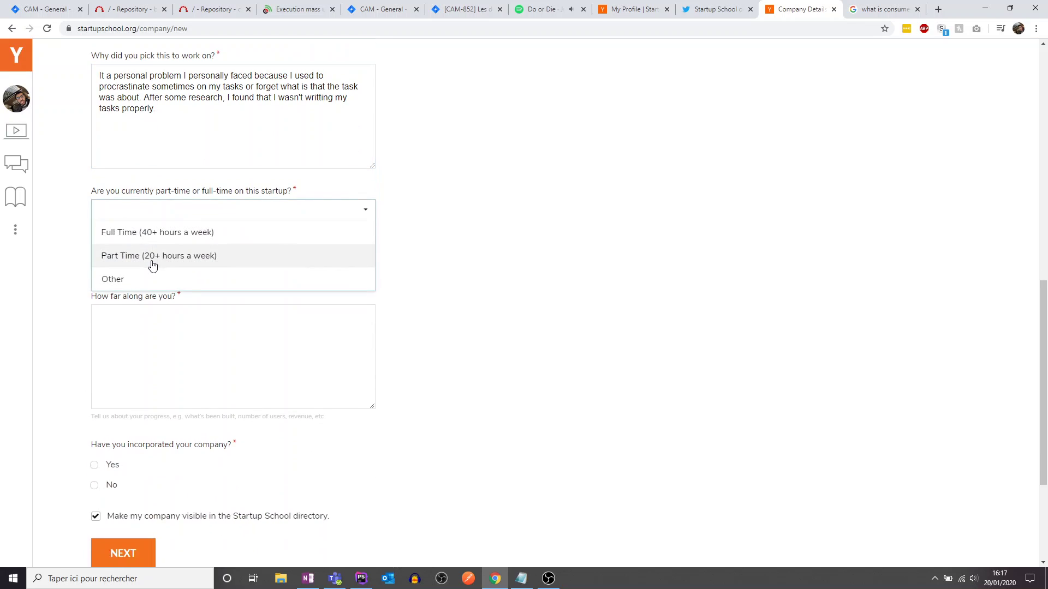
left_click(210, 264)
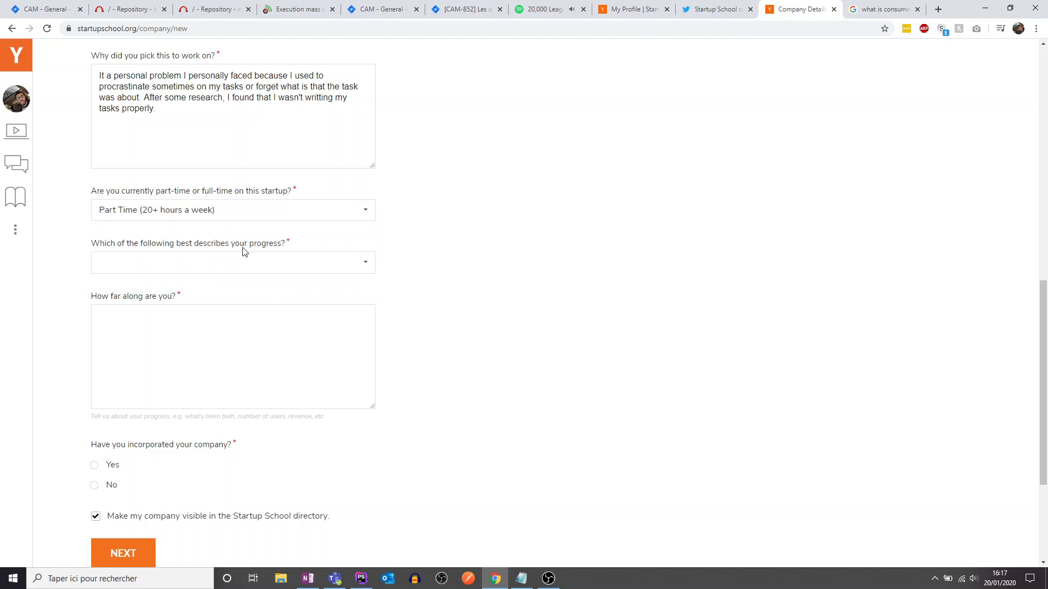
Set the startup commitment to Other and the progress that describes it best to Idea/sketches
scroll(243, 248, "down", 1)
left_click(155, 149)
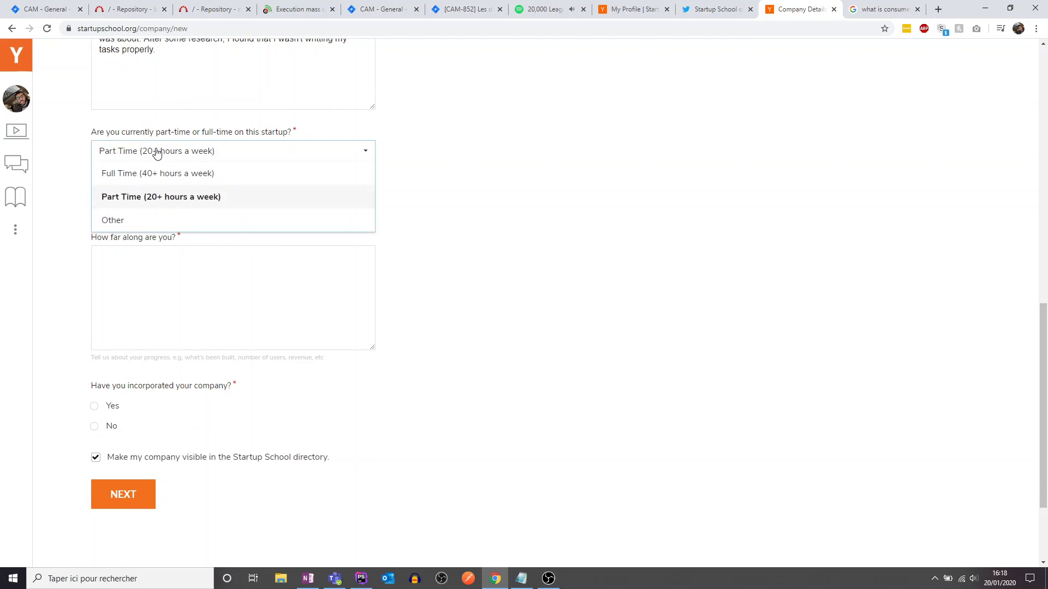
left_click(157, 217)
left_click(205, 209)
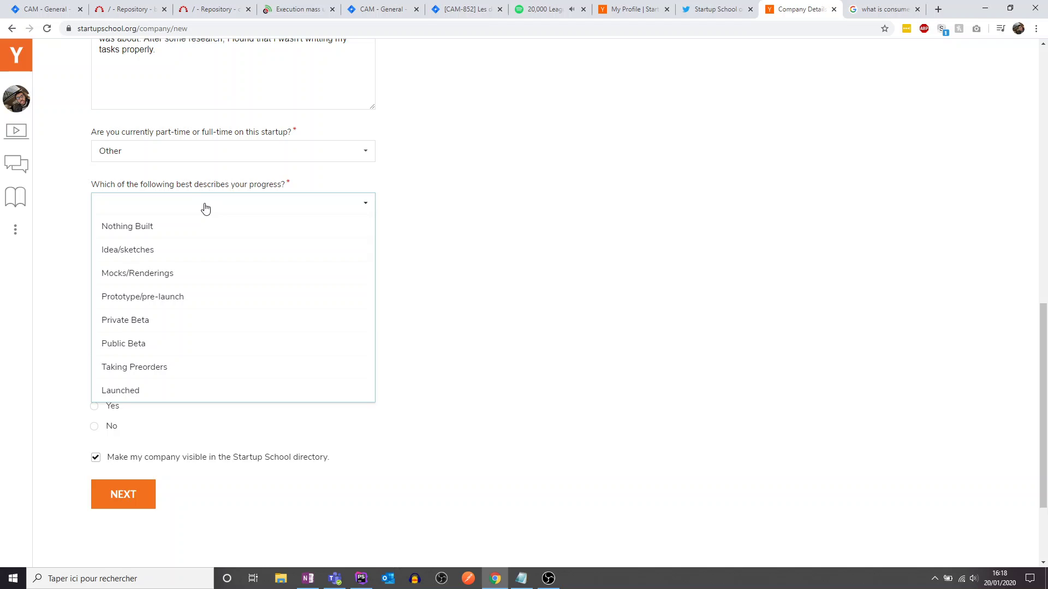
left_click(178, 259)
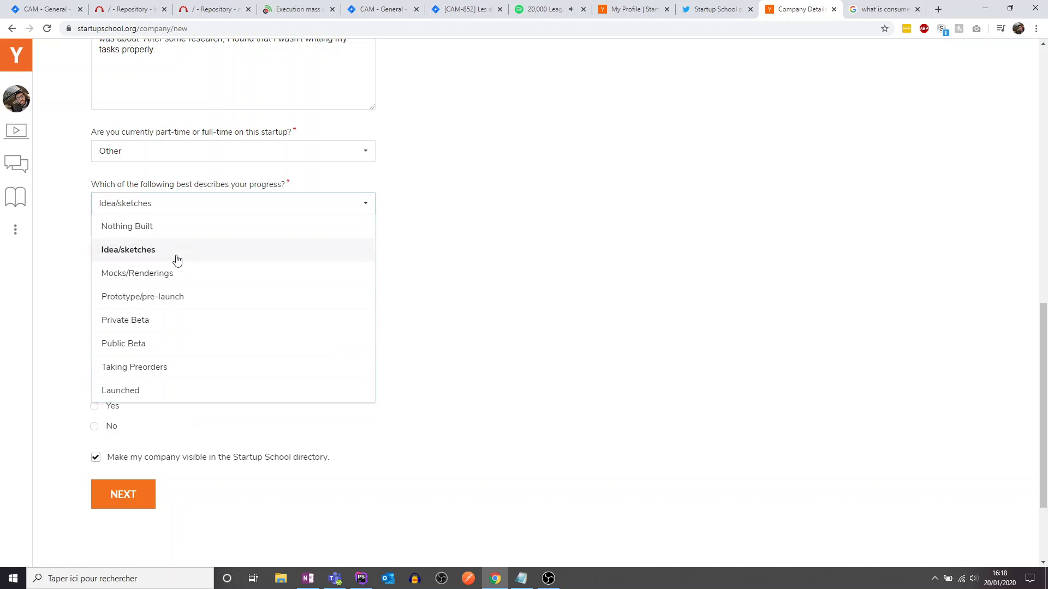
Begin the answer on how far along the startup is with "I have defined what are the type of feedbacks that I would like to have"
left_click(220, 271)
scroll(220, 271, "down", 1)
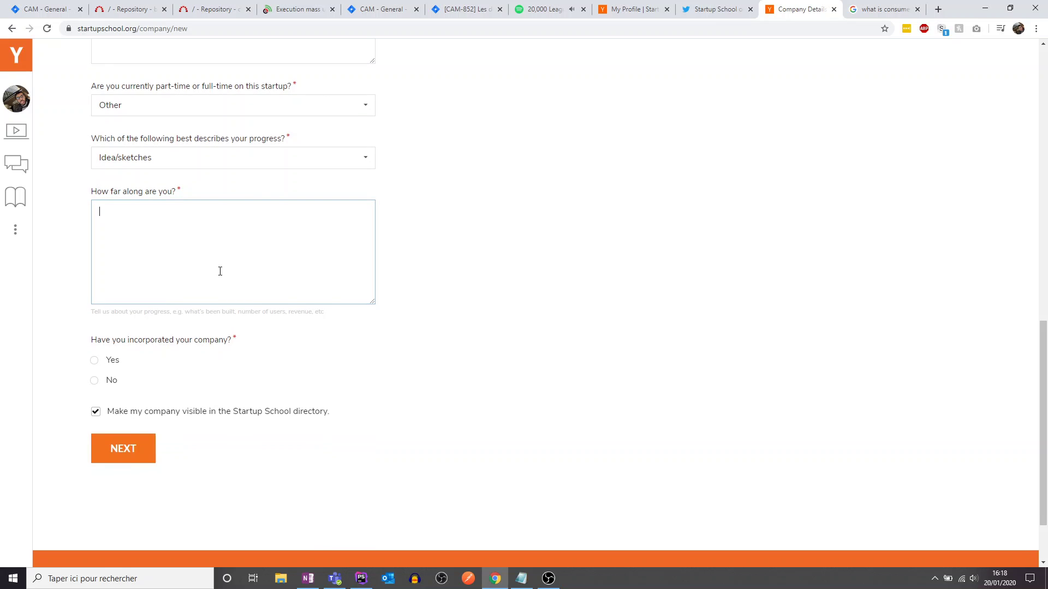
type("I drafted")
key("ctrl+a")
type("I defined w")
key("ctrl+a")
type("I have defined what are the type o")
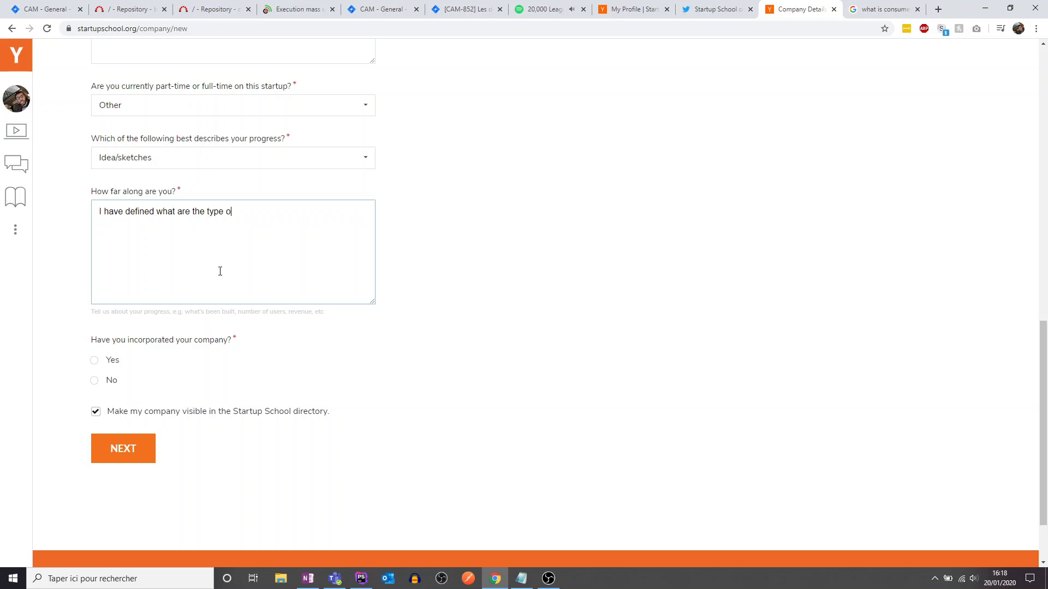
type(" ffede")
key("BackSpace")
key("BackSpace")
key("BackSpace")
type("f feedbacks that I would like to have ")
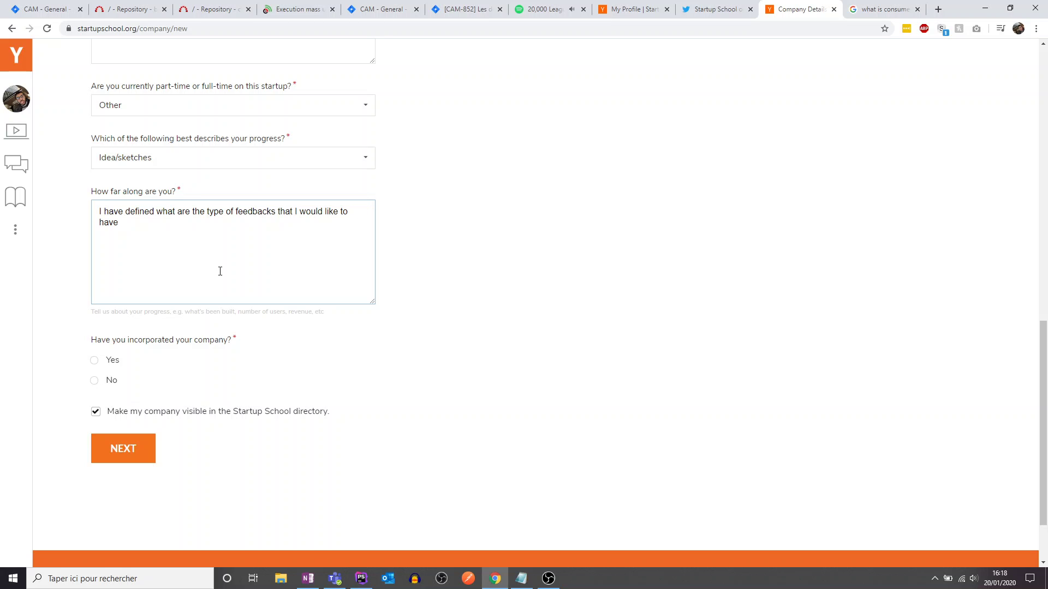
Finish the answer on how far along the startup is with "and started working on the algorithms analysis for each case."
type("and started working on the algorit")
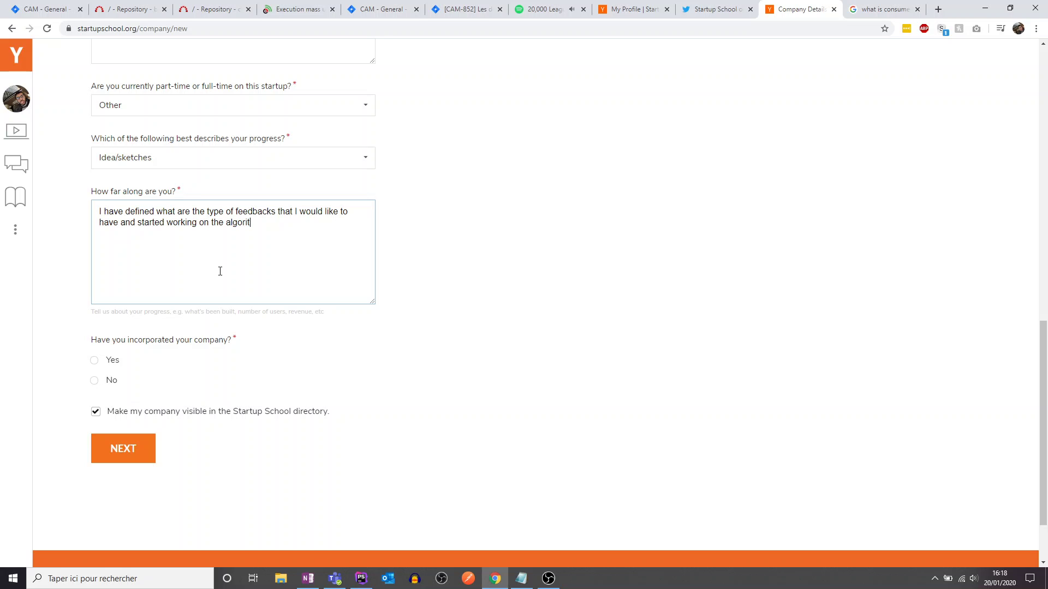
type("hms ")
type("anaysis")
type("ysis for ")
type("every ")
type("ach case.")
Mark the company as not incorporated and opt out of showing it in the Startup School directory
left_click(109, 380)
left_click(157, 415)
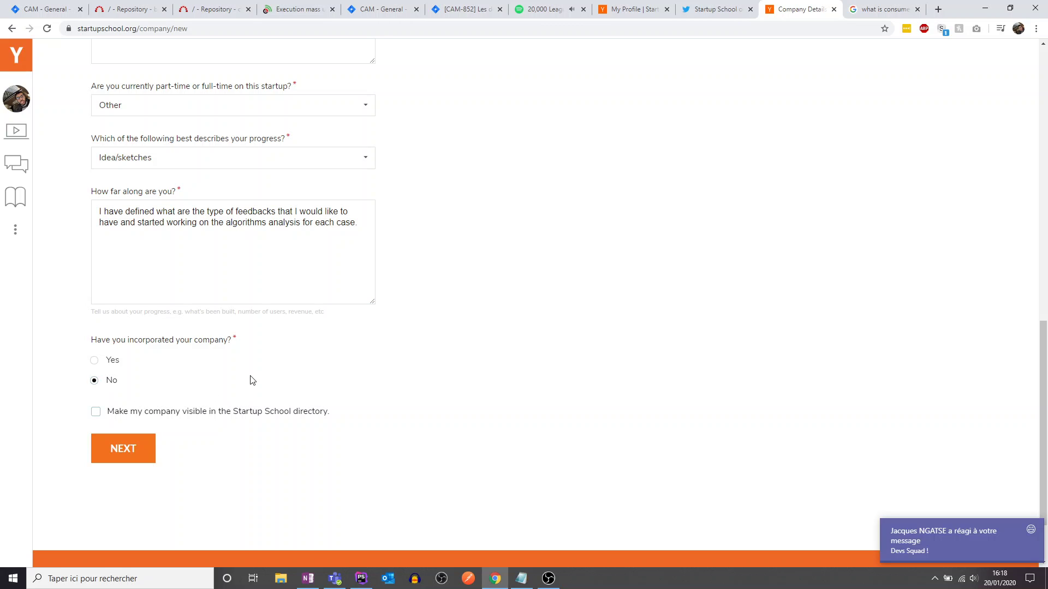
Submit the company details and complete the co-founder page without inviting anyone
scroll(249, 378, "down", 1)
left_click(143, 413)
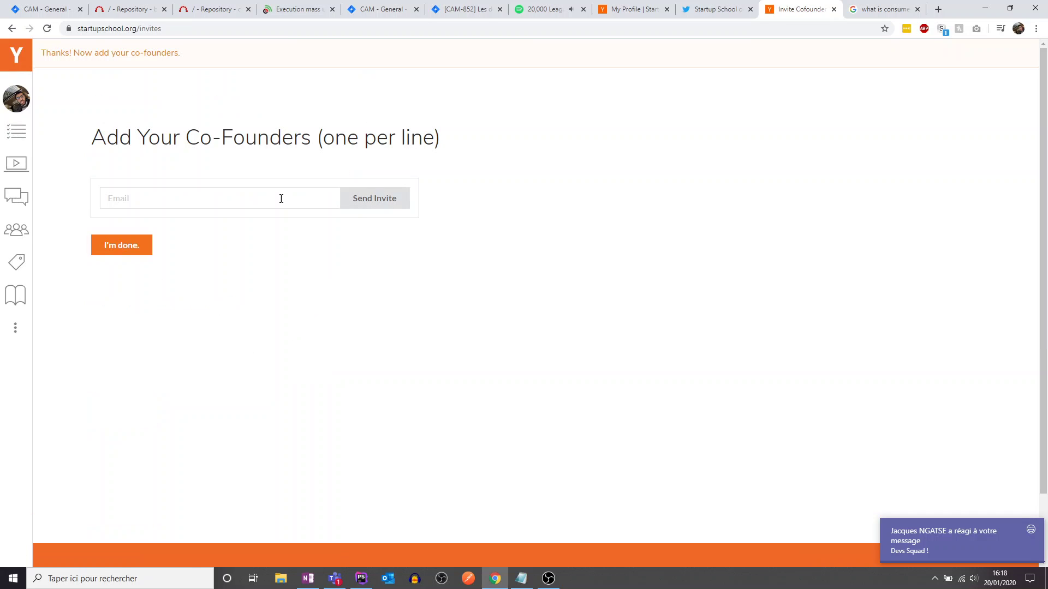
left_click(125, 250)
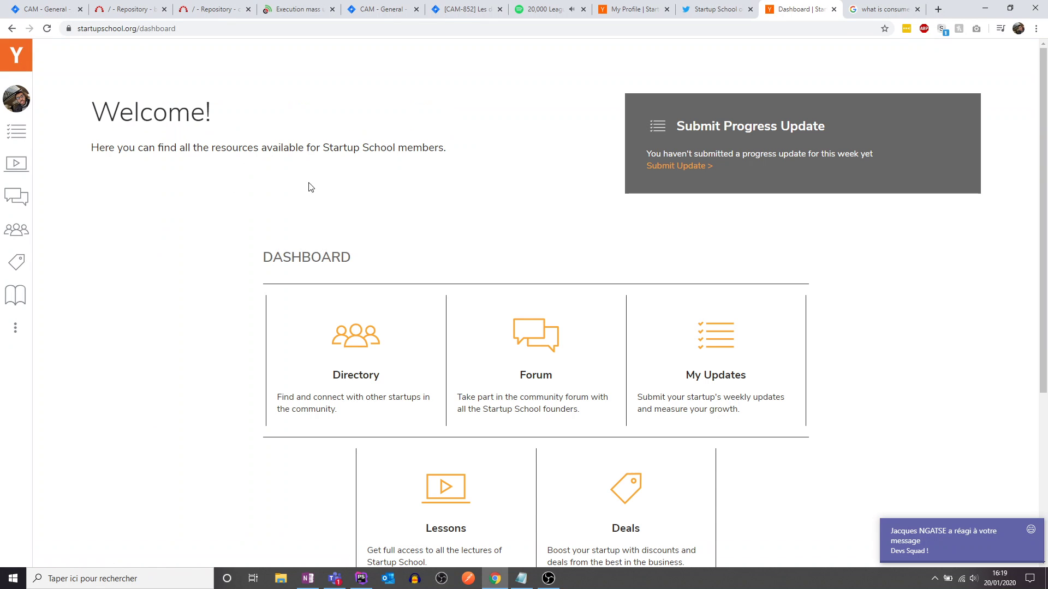
Read the dashboard's welcome text and progress update notice, and look over the resources offered to members
triple_click(758, 121)
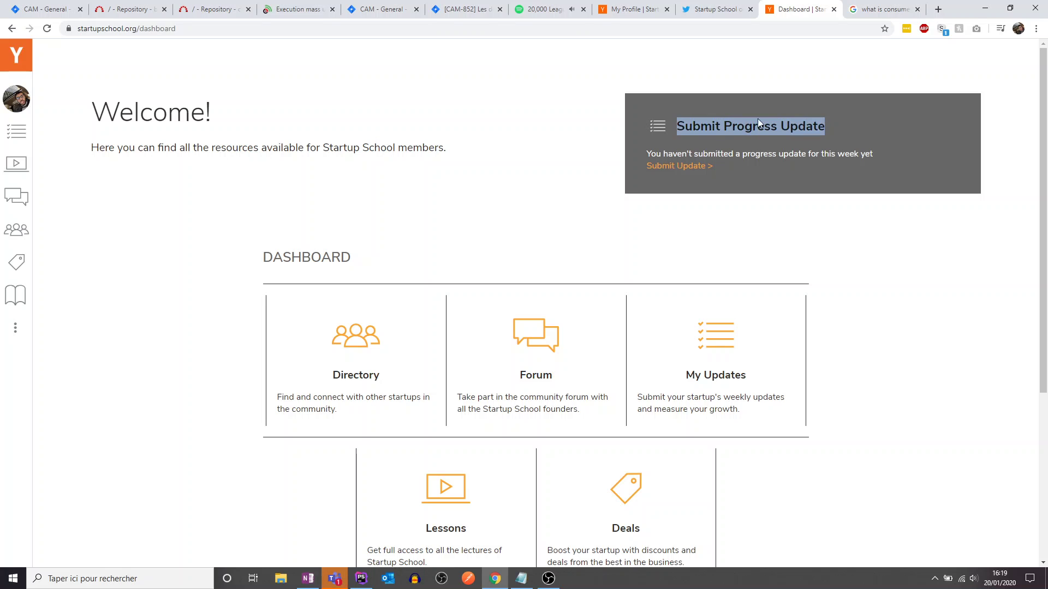
left_click(758, 119)
triple_click(813, 154)
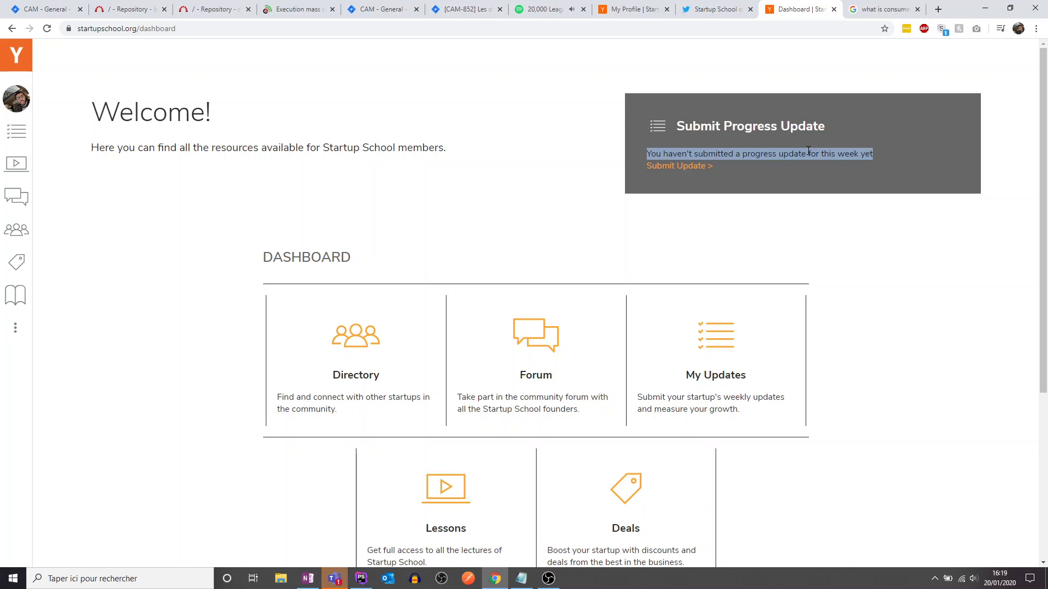
triple_click(393, 148)
left_click(364, 177)
scroll(364, 178, "down", 3)
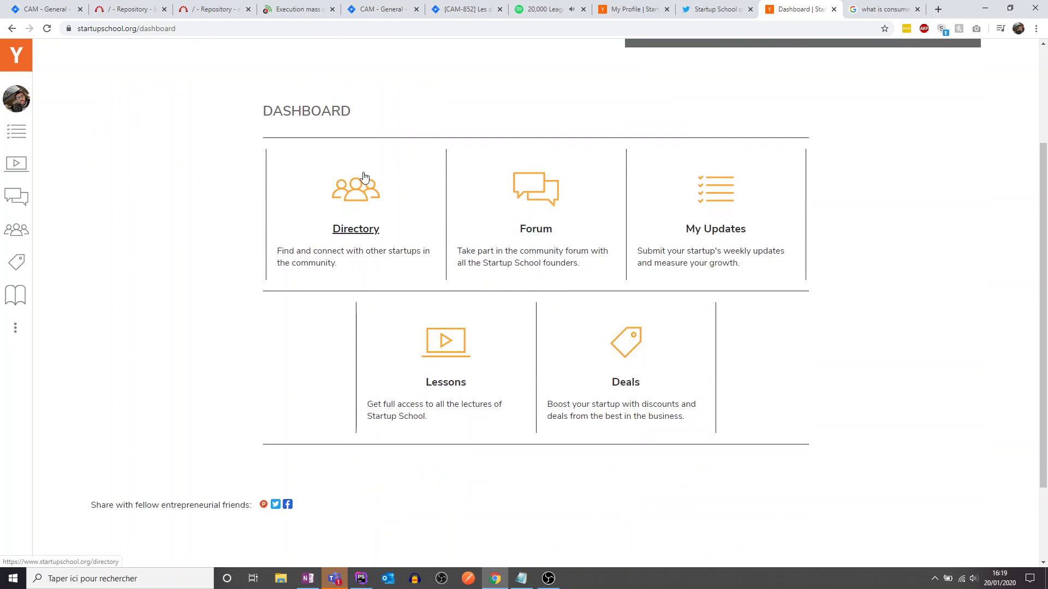
scroll(364, 177, "down", 1)
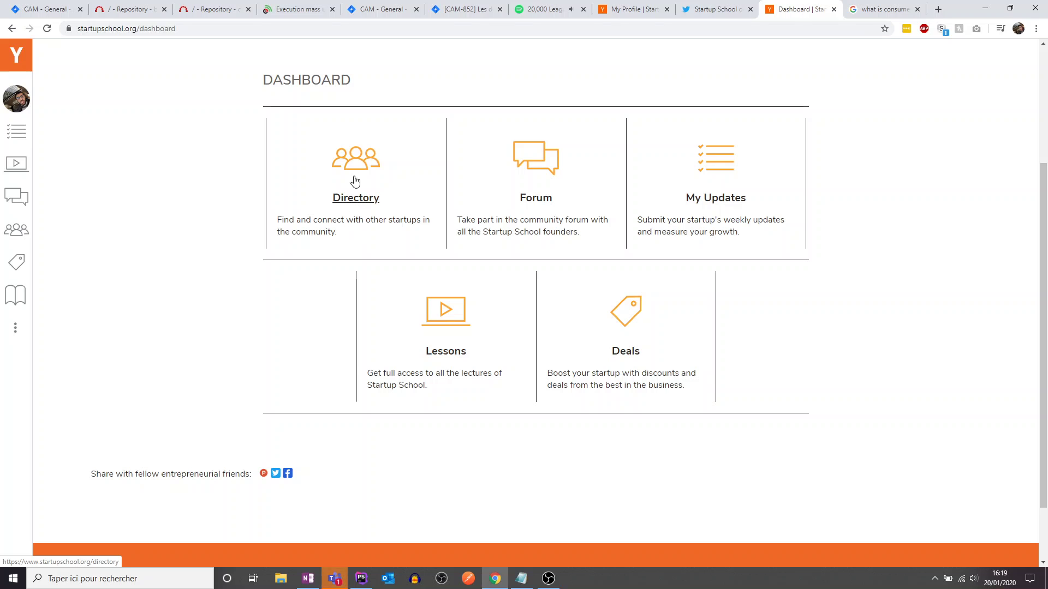